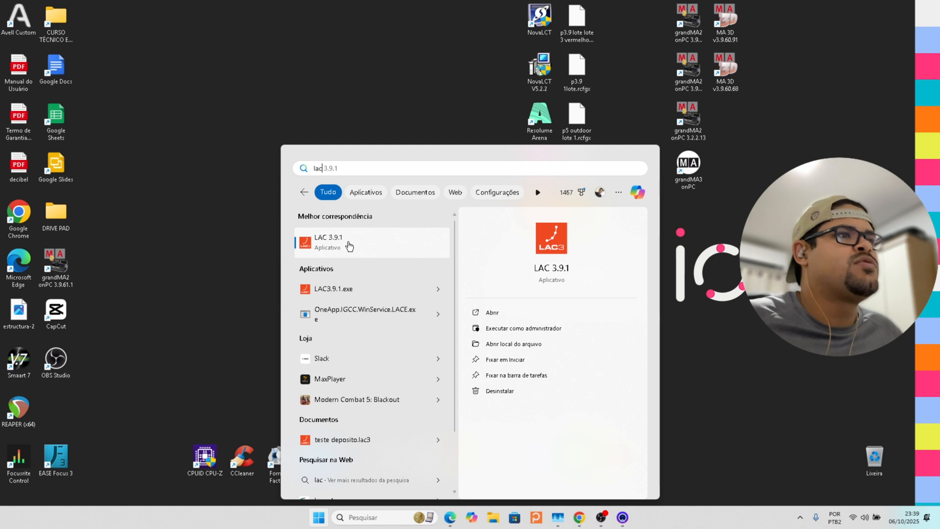
- Launch LAC 3.9.1 and dismiss the discontinued-software notice
click(349, 245)
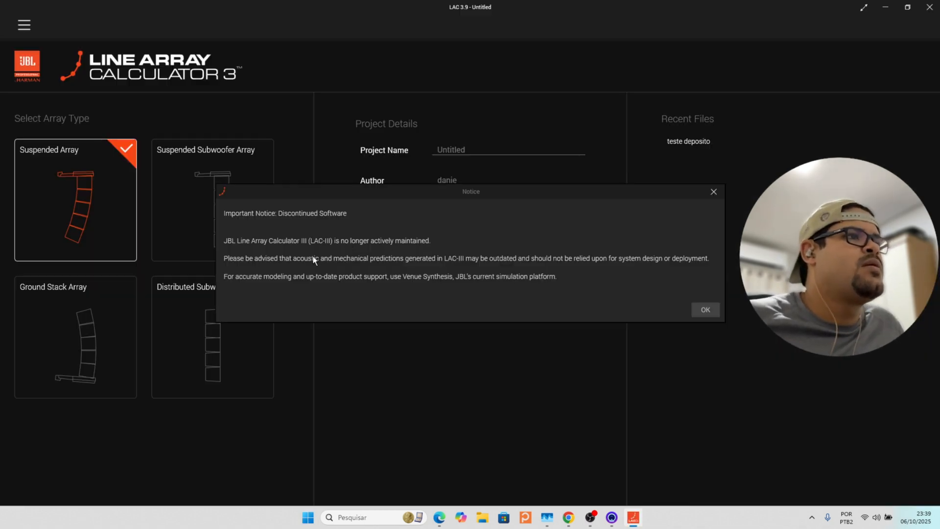
click(710, 312)
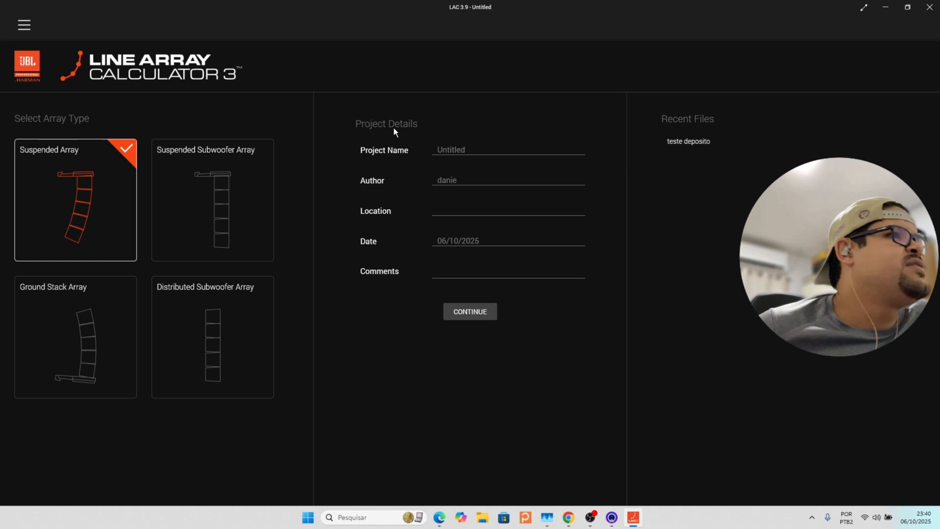
- Switch the user interface theme to Light in the application options
click(30, 27)
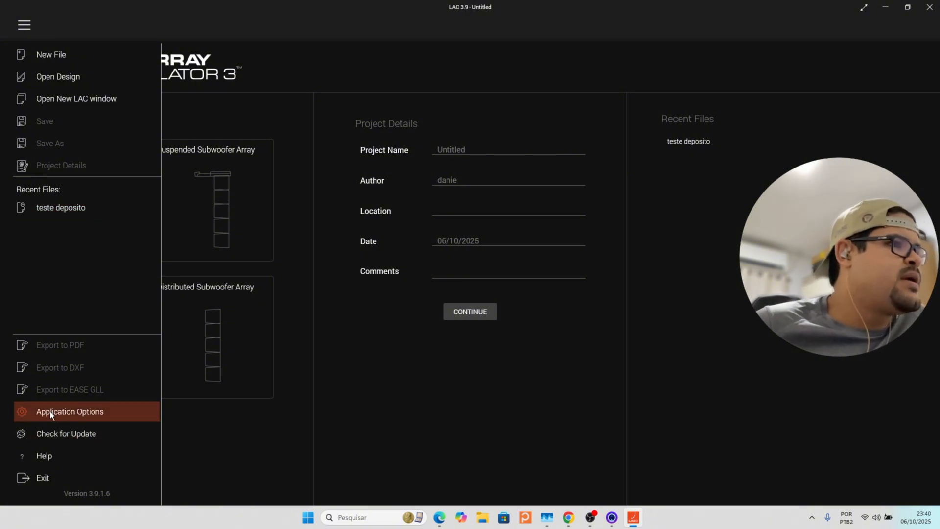
click(77, 412)
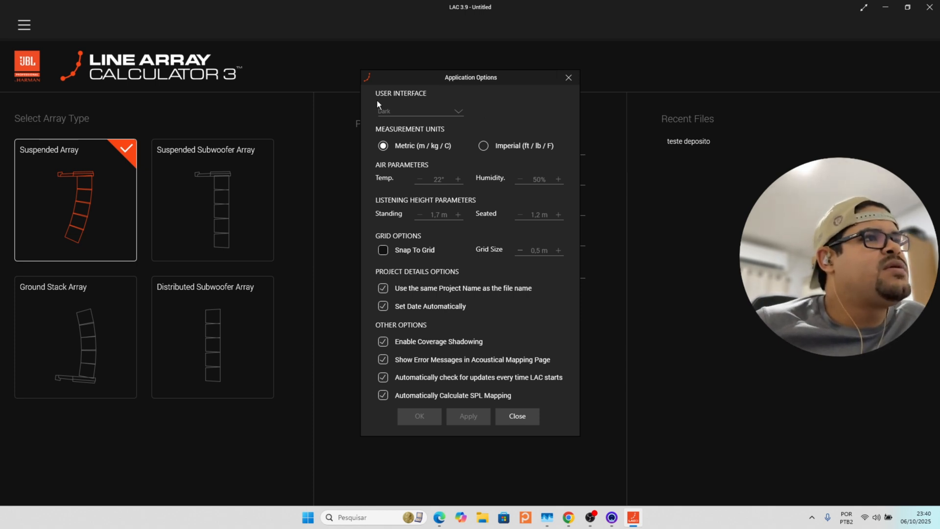
click(447, 112)
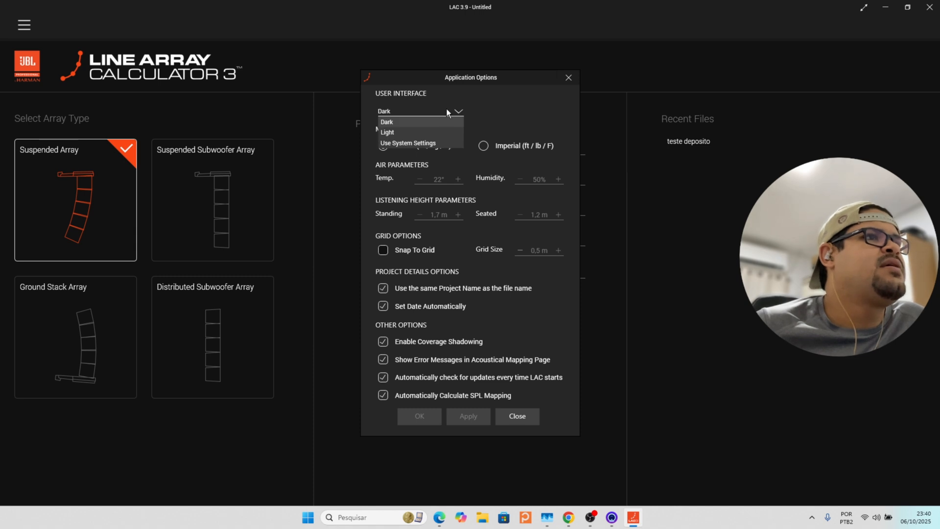
click(392, 133)
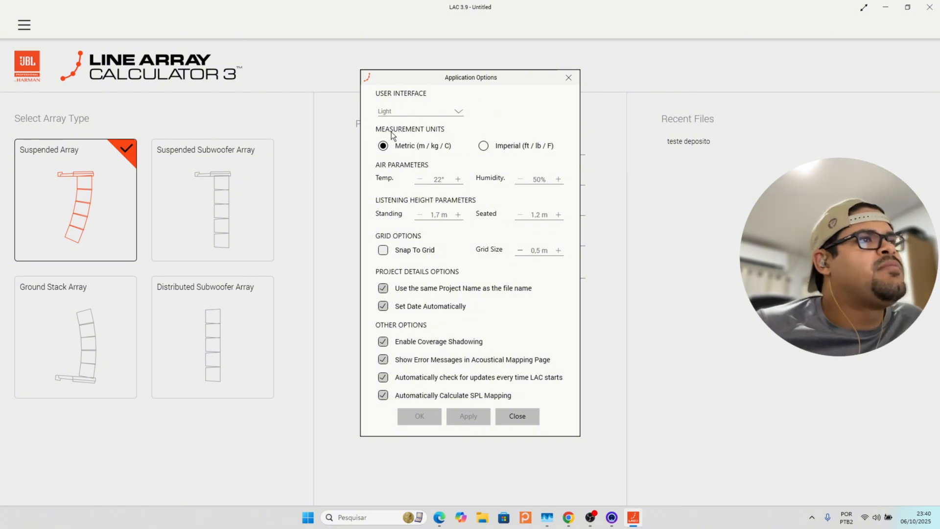
- Keep the measurement units on Metric, set the air temperature to 30°, then apply and close the application options
click(483, 146)
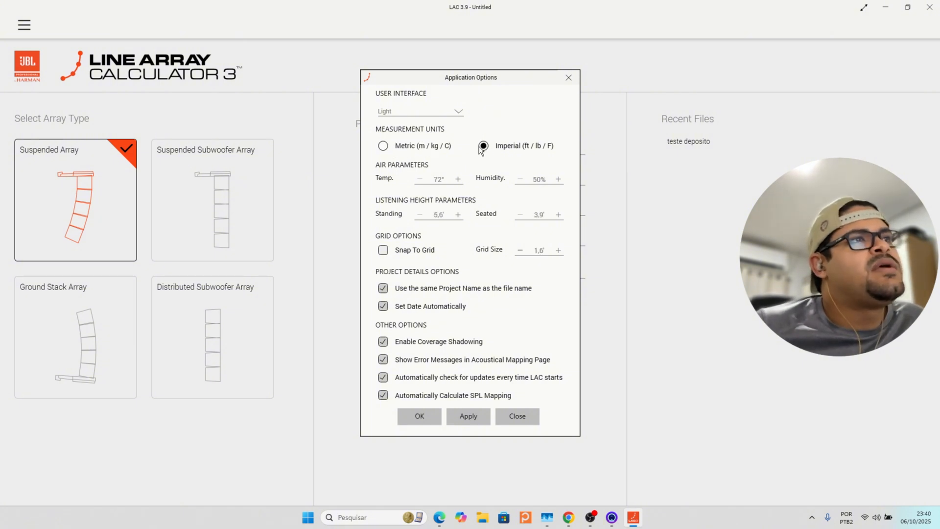
click(383, 146)
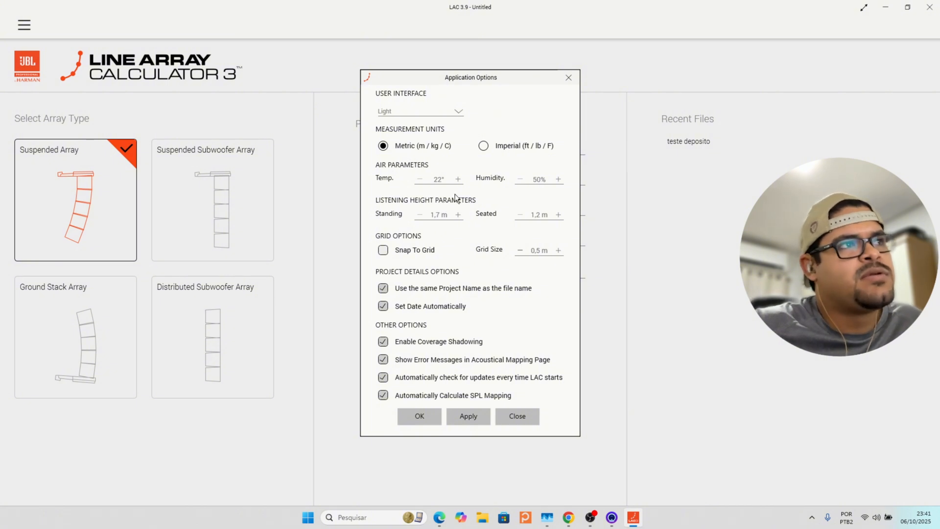
scroll(461, 180, up, 4)
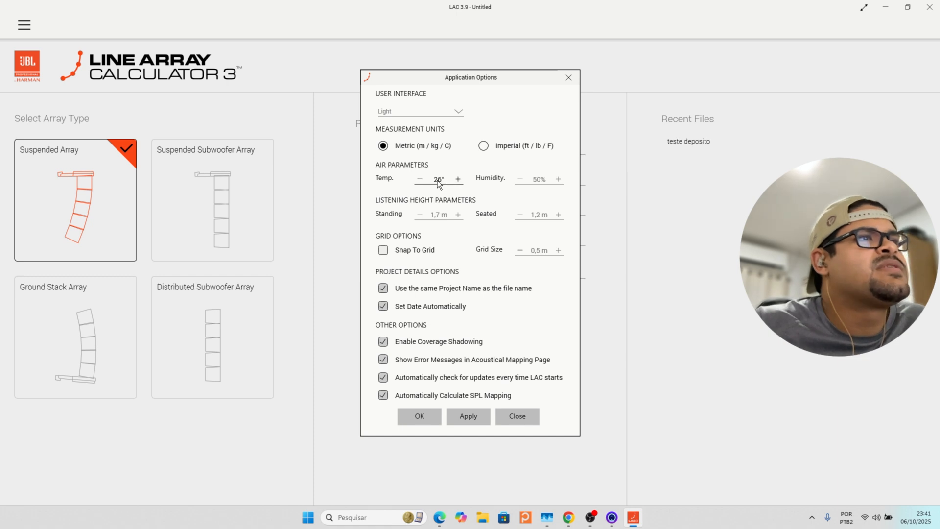
click(420, 180)
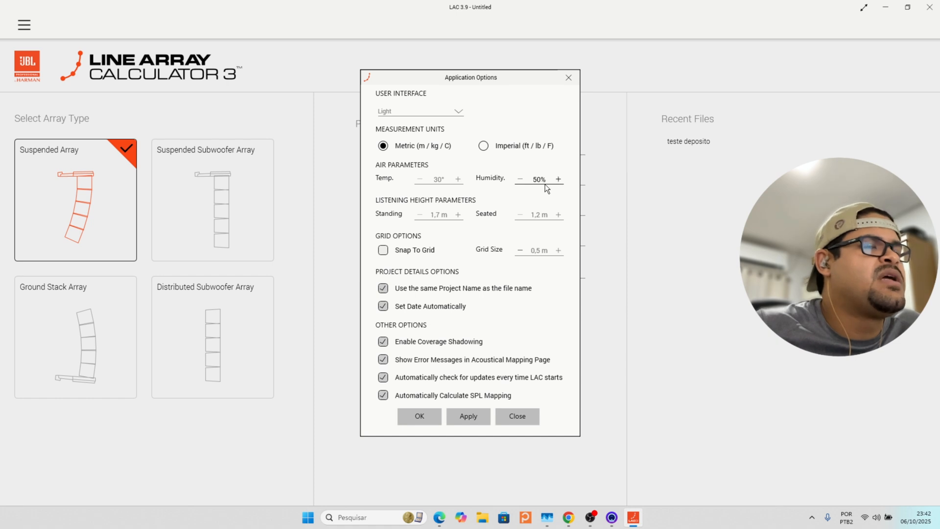
click(475, 417)
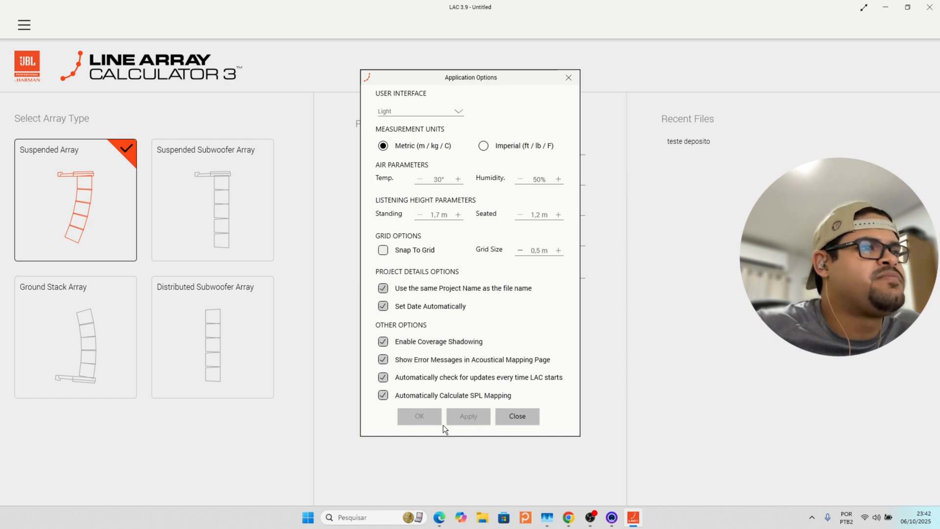
click(521, 415)
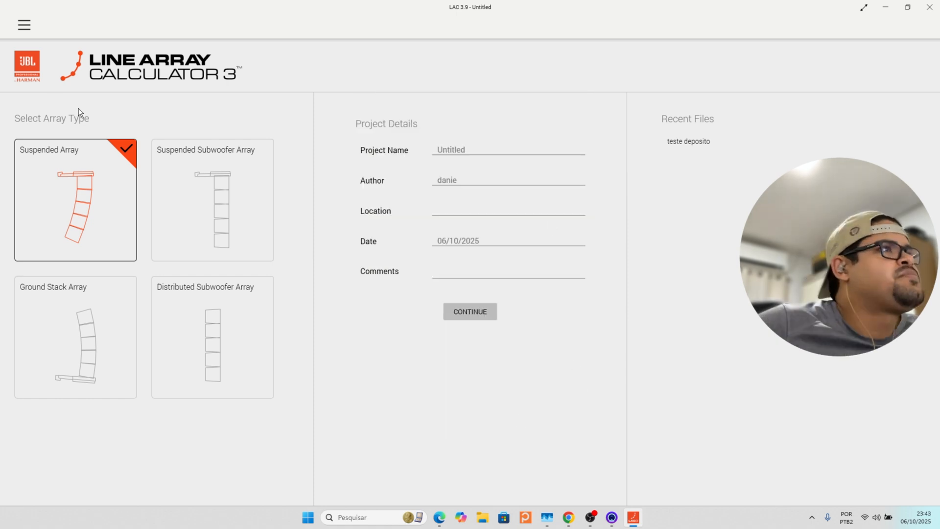
- Enter the author's name and the location Boa Vista in the project details, and start a Suspended Array project
double_click(466, 178)
text(Daniel)
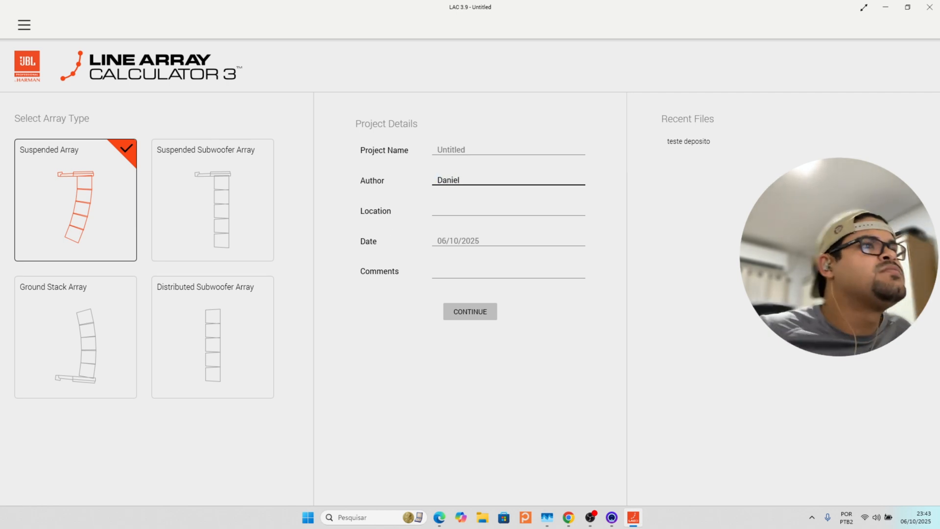
key(Tab)
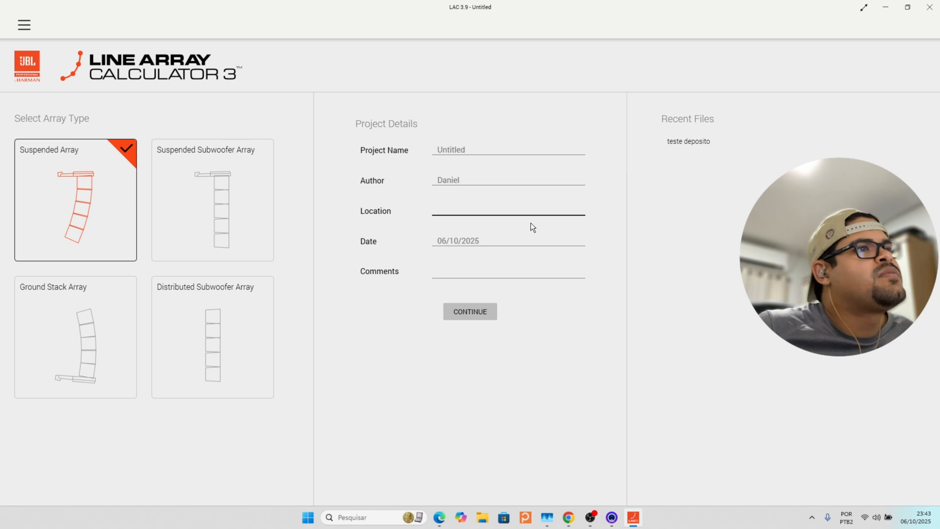
text(Boa)
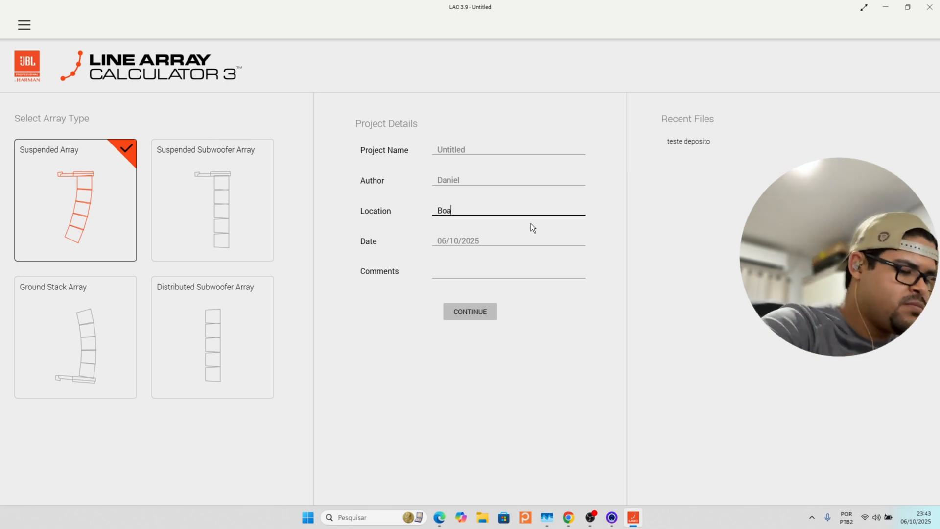
text( Vista)
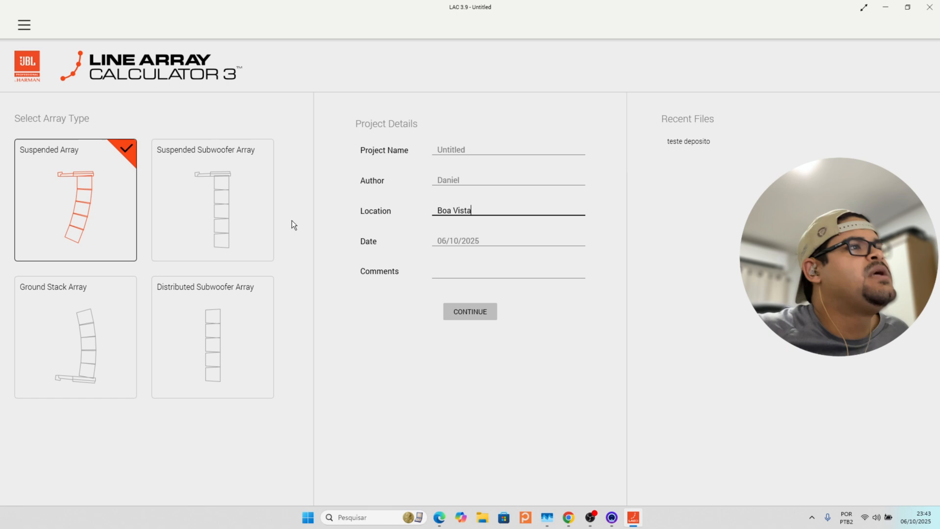
double_click(85, 173)
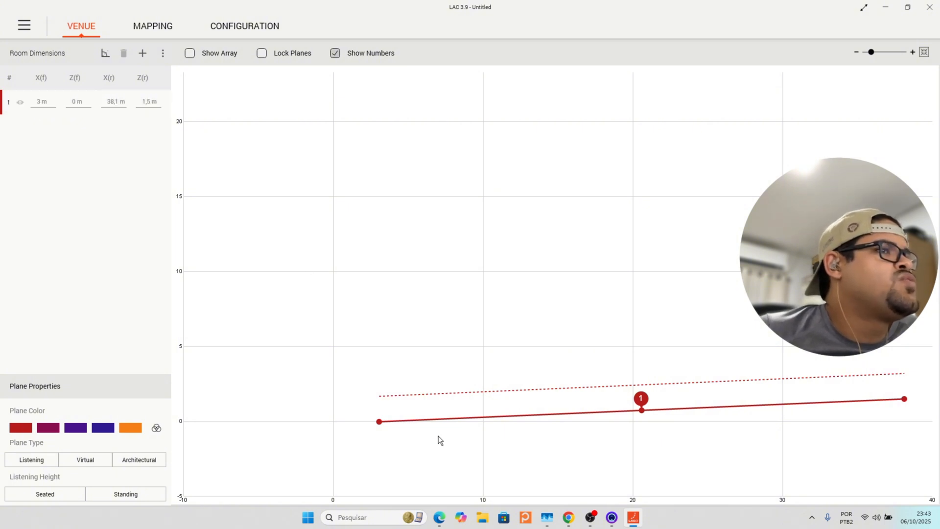
- Set the front distance X(f) of venue plane 1 to 6 m
mouse_move(381, 422)
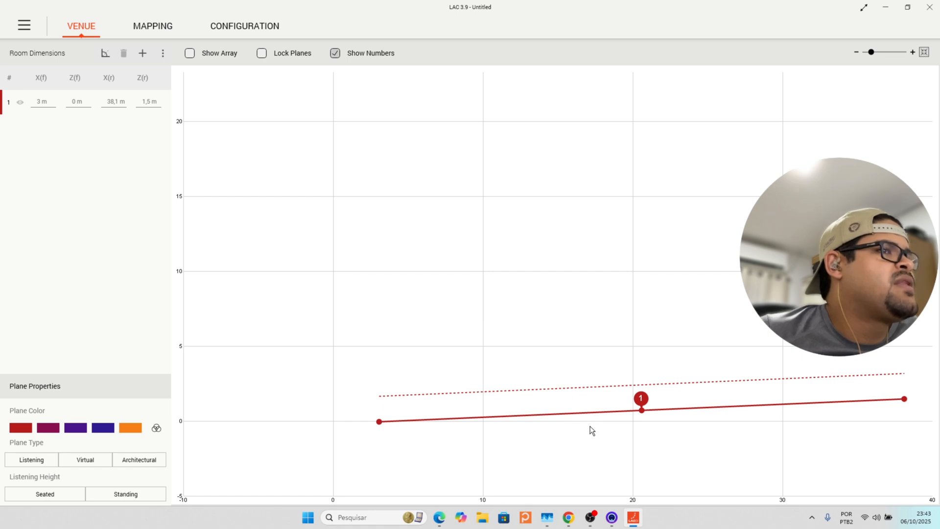
mouse_move(642, 413)
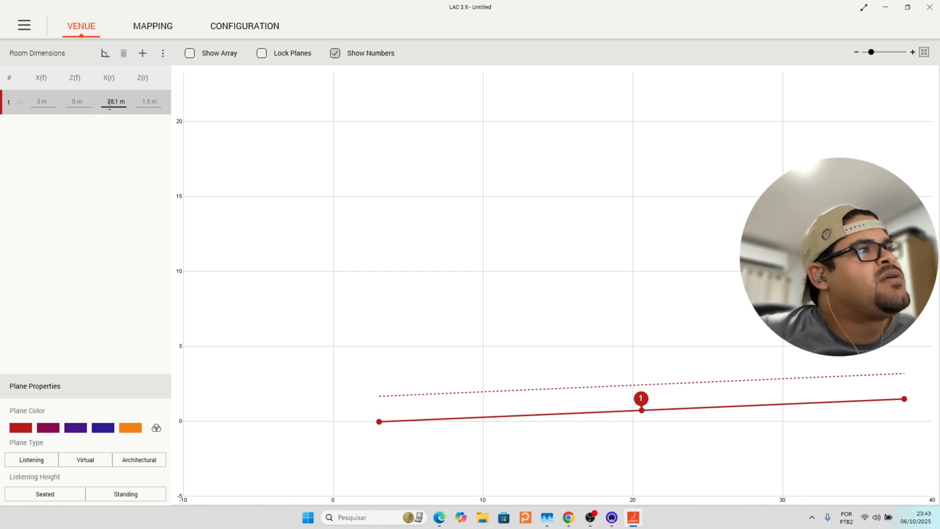
click(43, 101)
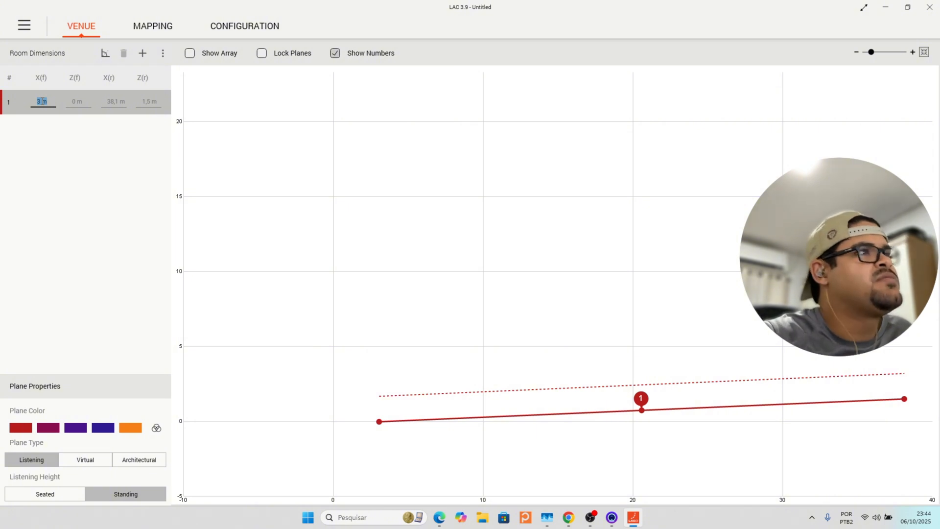
text(6)
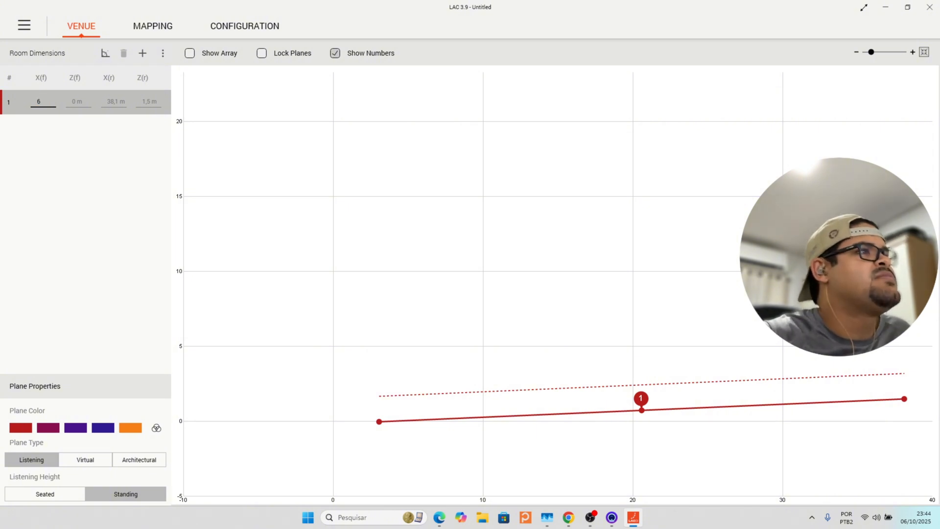
click(77, 101)
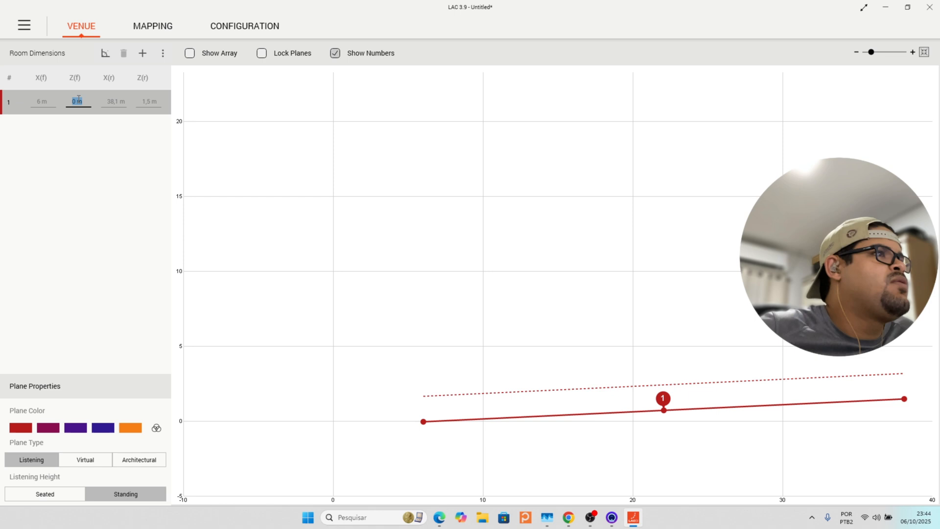
click(89, 130)
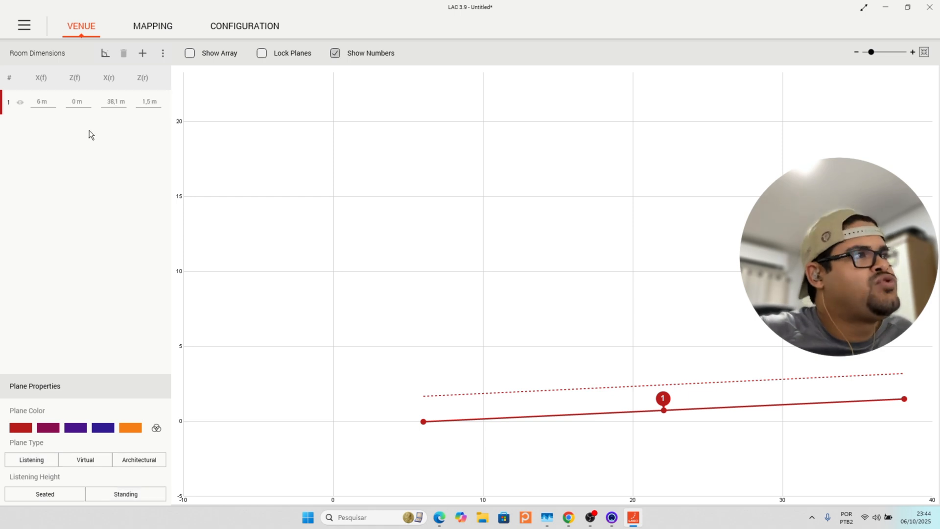
click(80, 103)
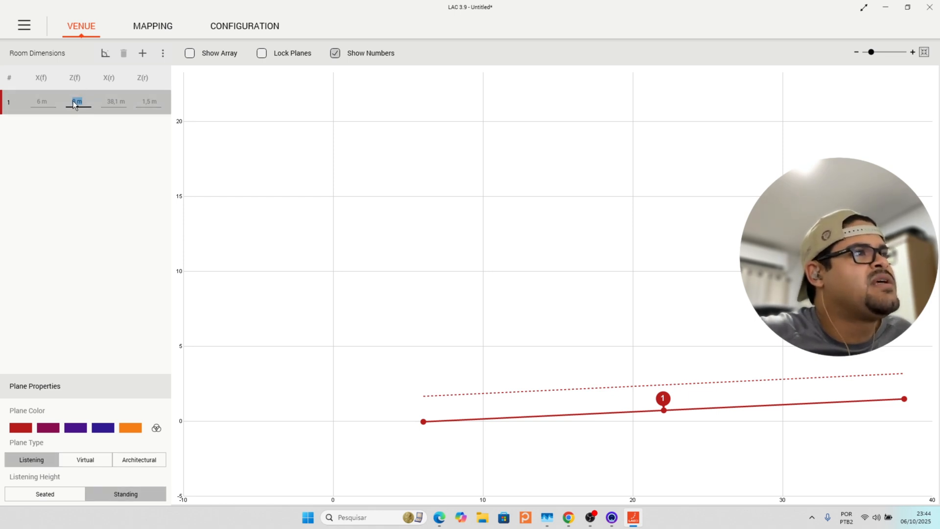
click(81, 115)
click(74, 131)
click(79, 103)
click(80, 124)
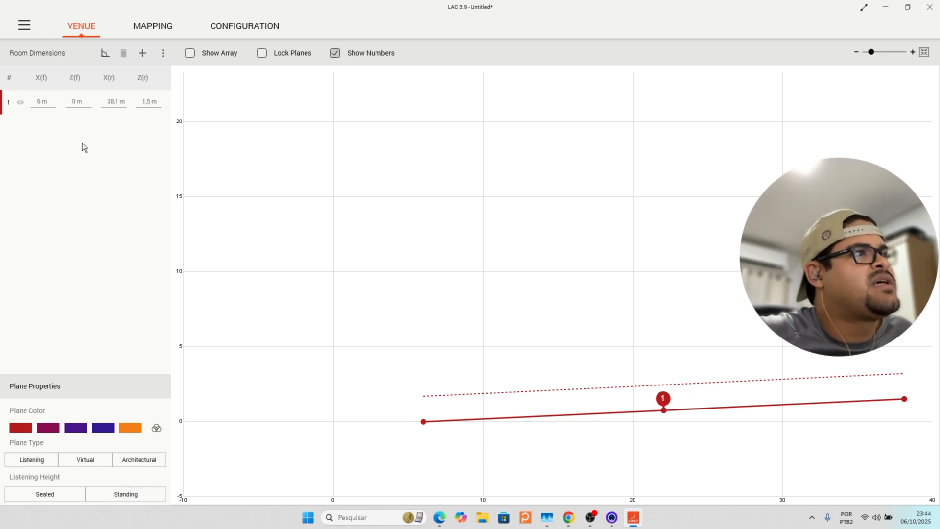
- Set the rear distance X(r) of venue plane 1 to 80 m and its rear height Z(r) to 0 m
click(116, 113)
click(116, 103)
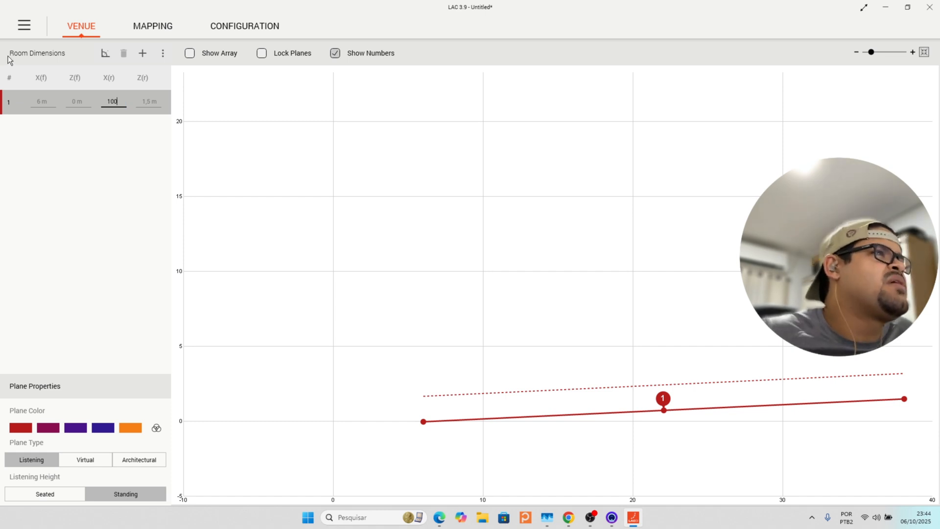
double_click(117, 102)
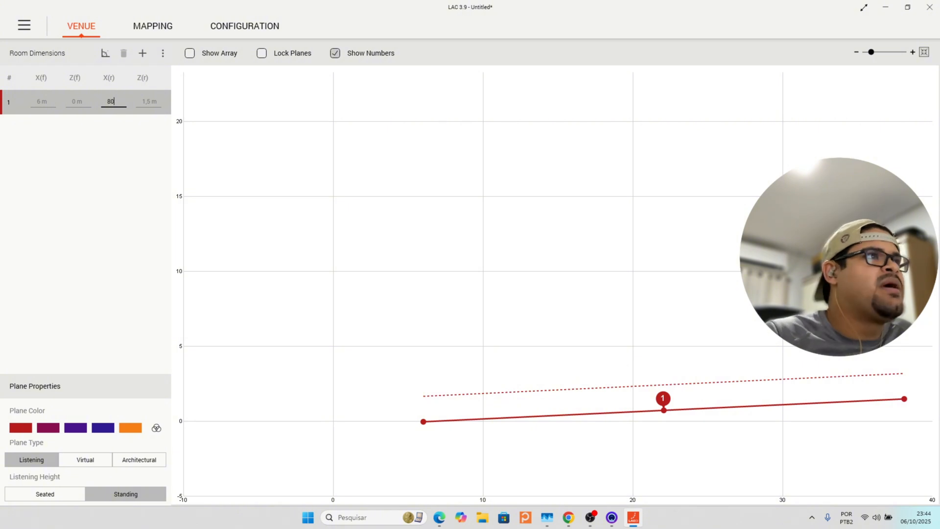
key(Return)
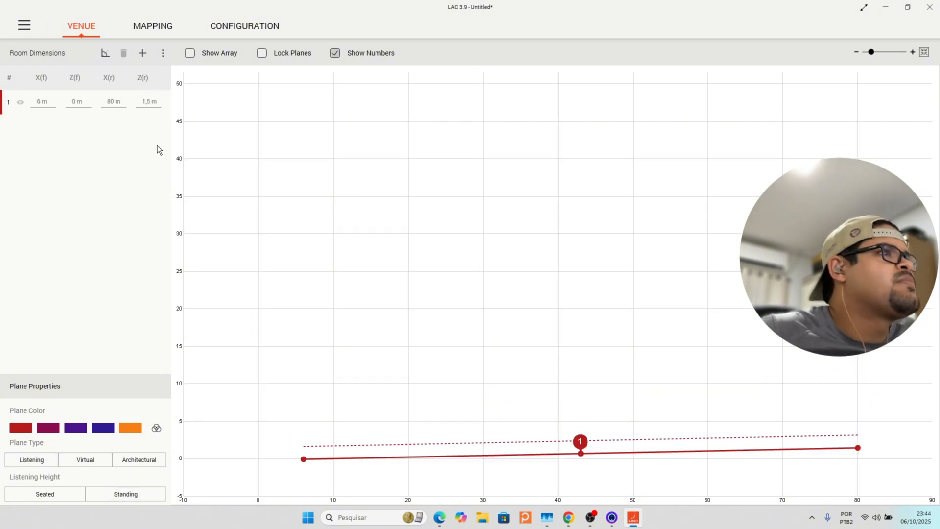
double_click(150, 103)
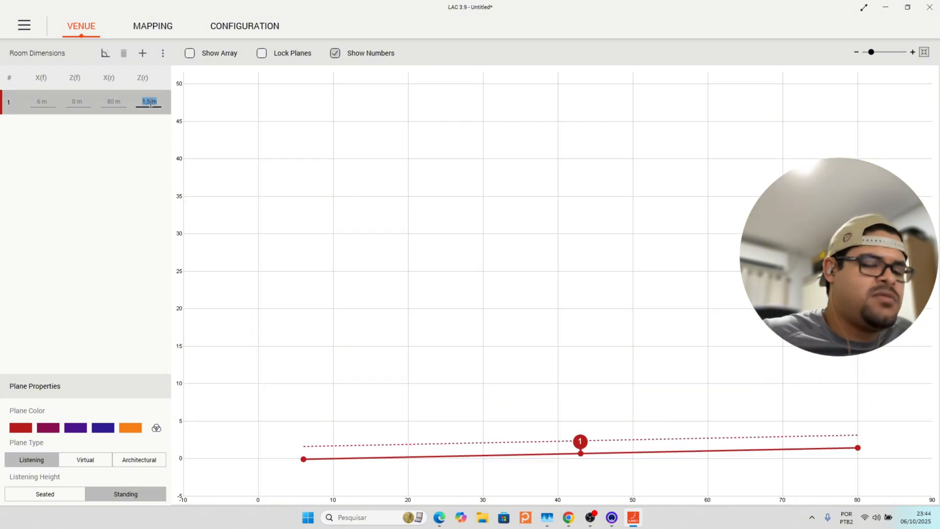
text(0)
key(Return)
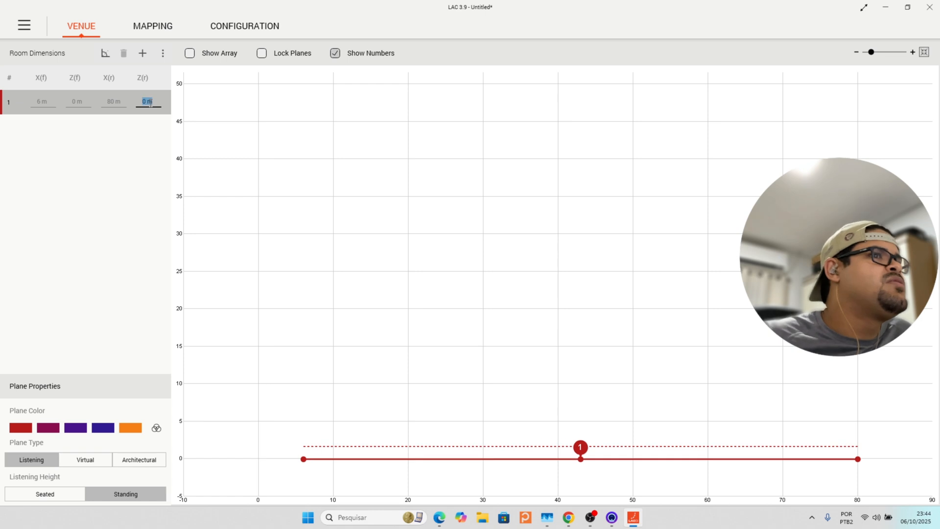
click(135, 193)
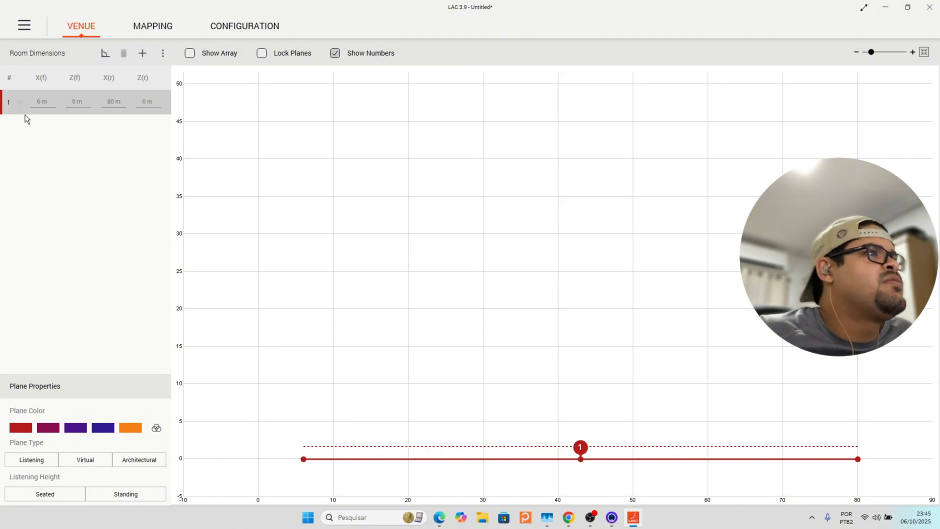
- Open the array mapping and choose the SRX Series product type with the SRX 910LA system
click(151, 28)
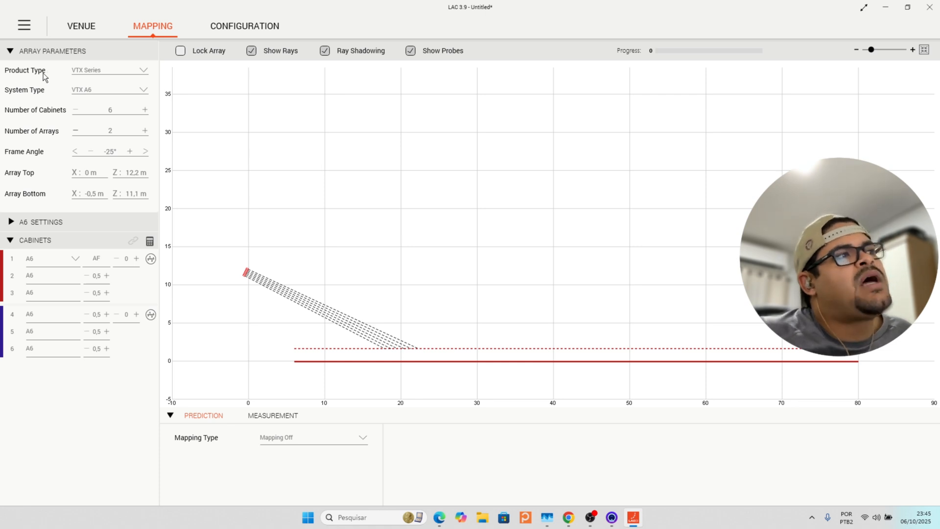
click(144, 71)
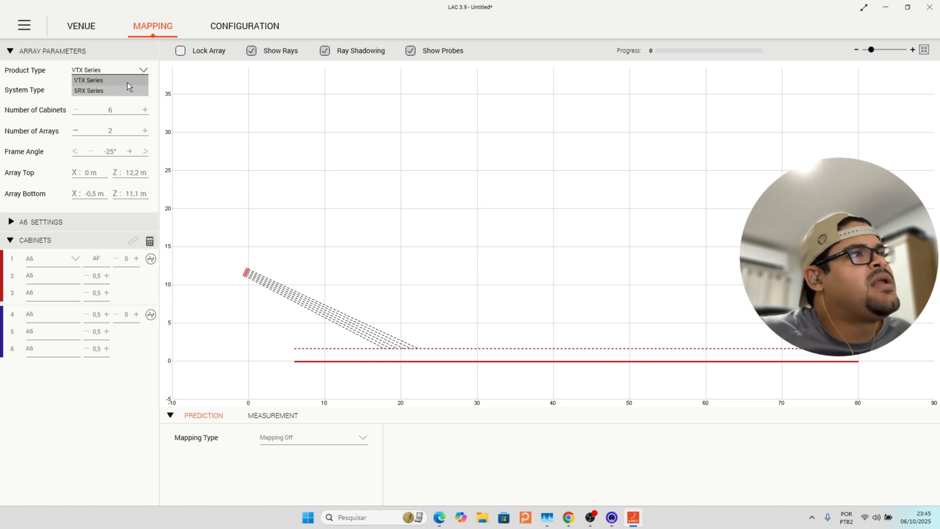
click(103, 93)
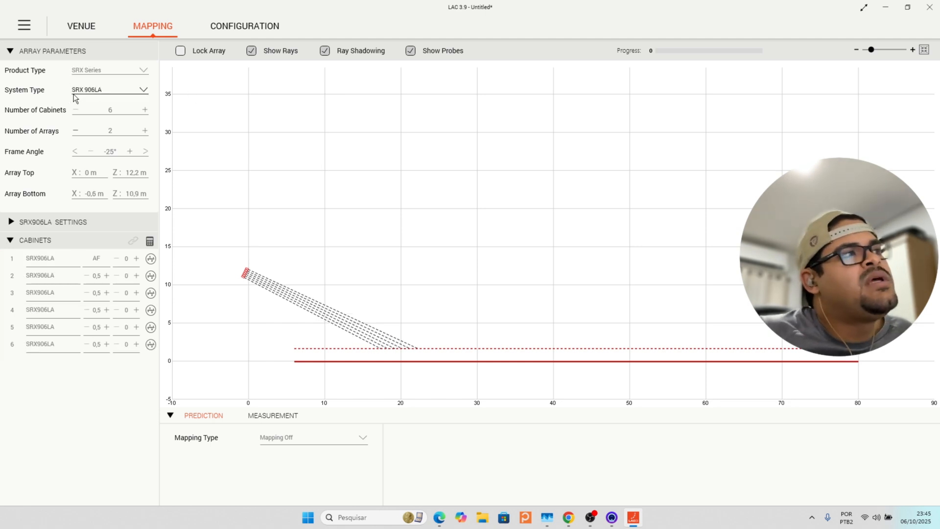
click(143, 91)
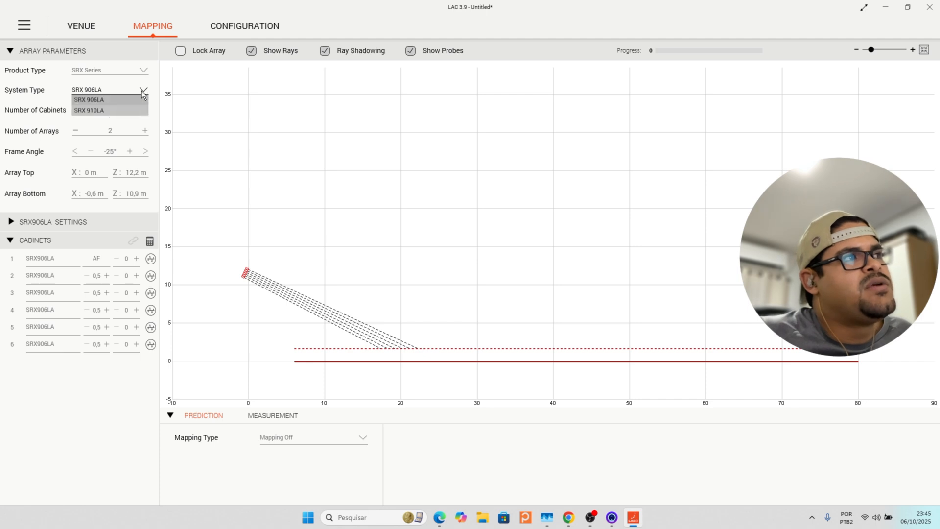
click(110, 112)
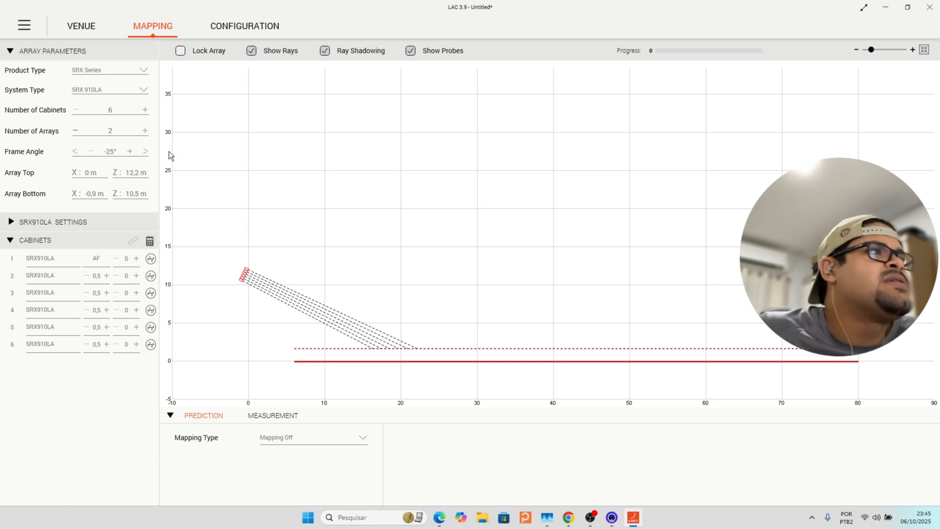
- Increase the number of cabinets in the array to 14
click(145, 110)
click(145, 110)
click(145, 110)
click(144, 110)
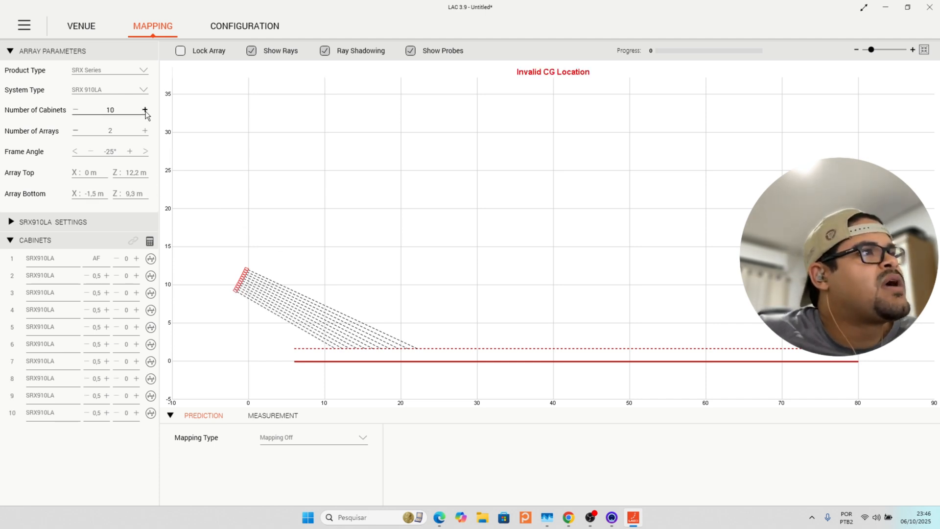
click(144, 110)
click(144, 110)
click(145, 110)
click(145, 110)
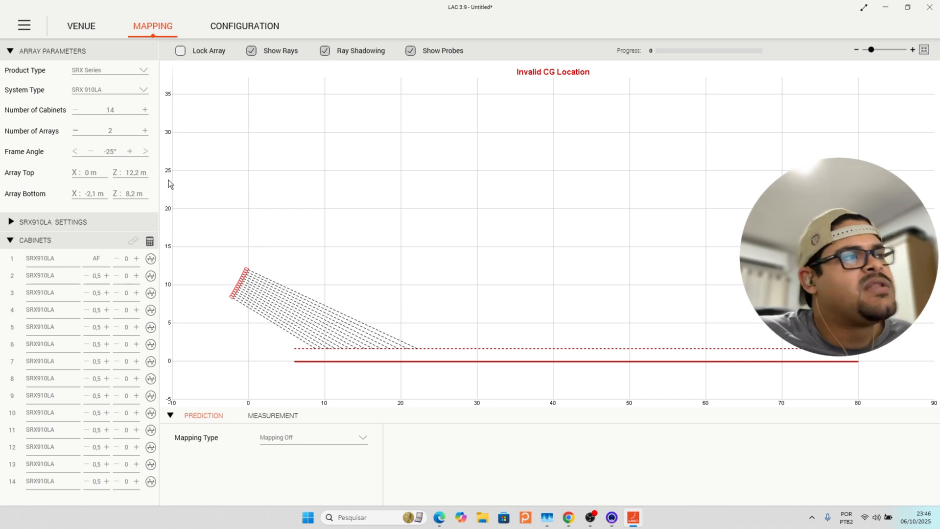
- Set the height Z of the array top to 12 m
click(133, 173)
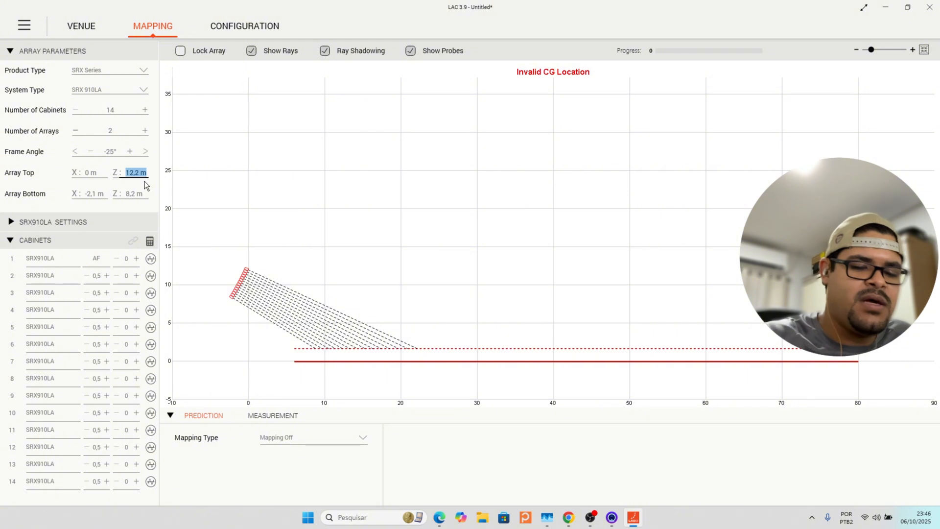
text(12)
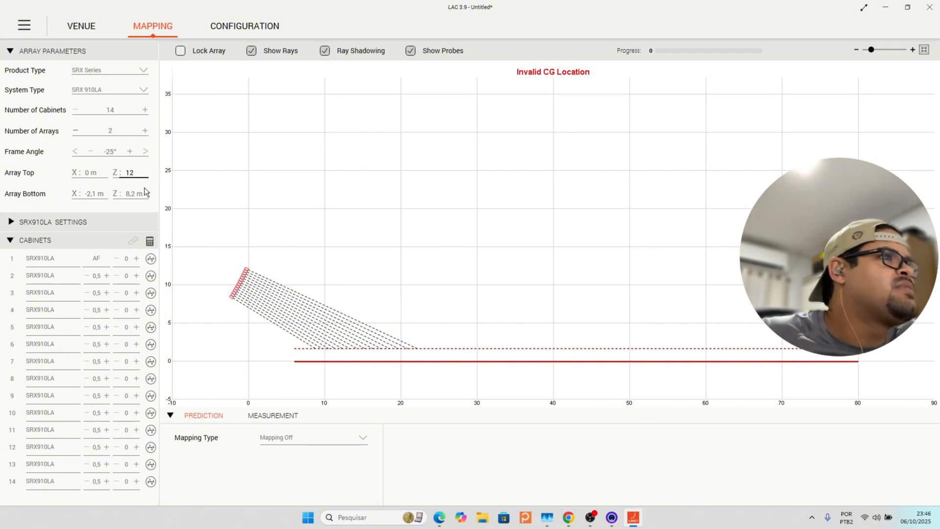
click(143, 193)
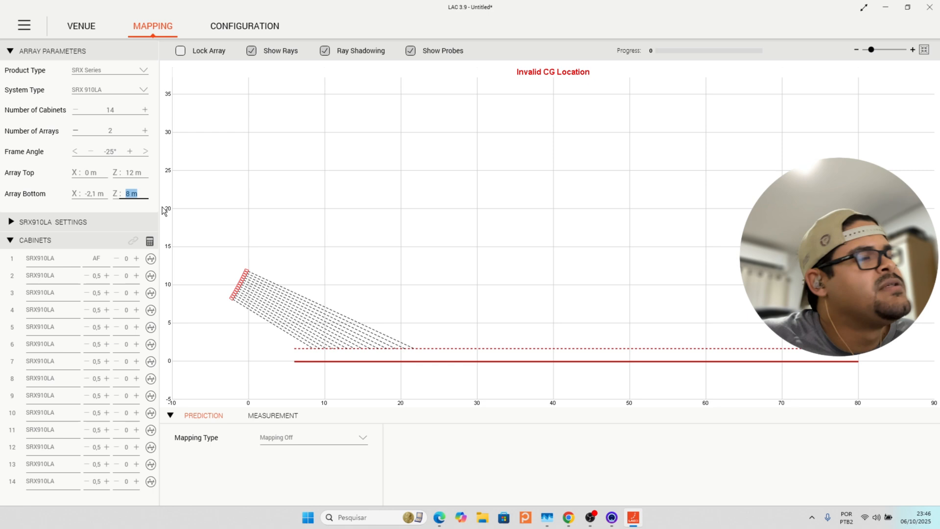
- Expand the SRX910LA settings and choose the SRX910LA 80 speaker preset
click(24, 225)
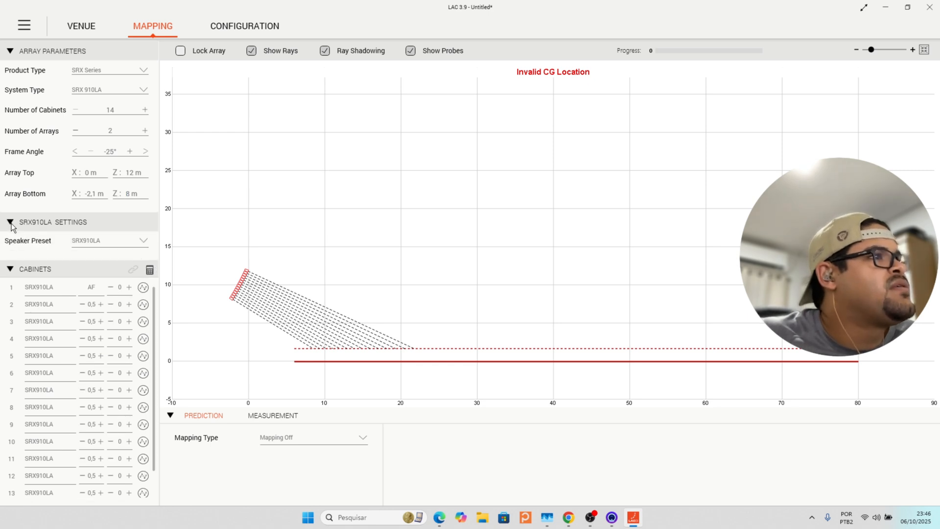
click(141, 242)
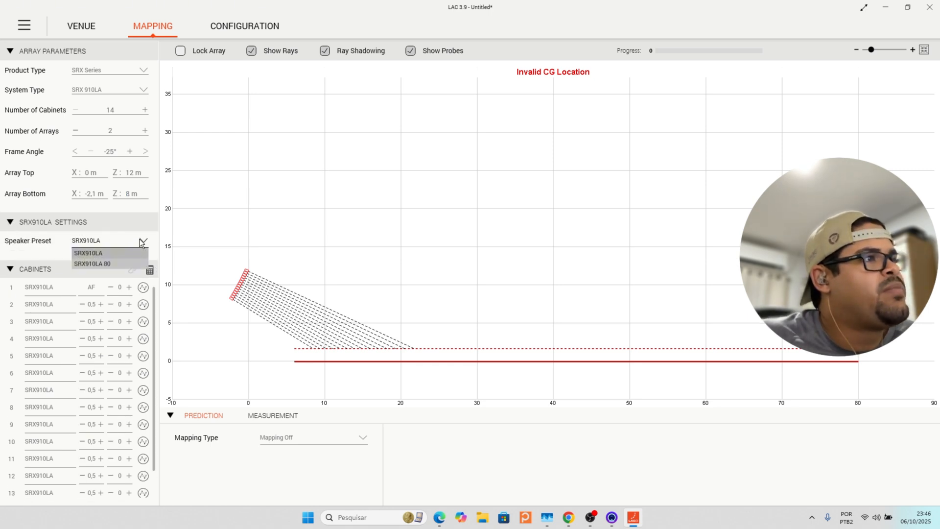
click(108, 264)
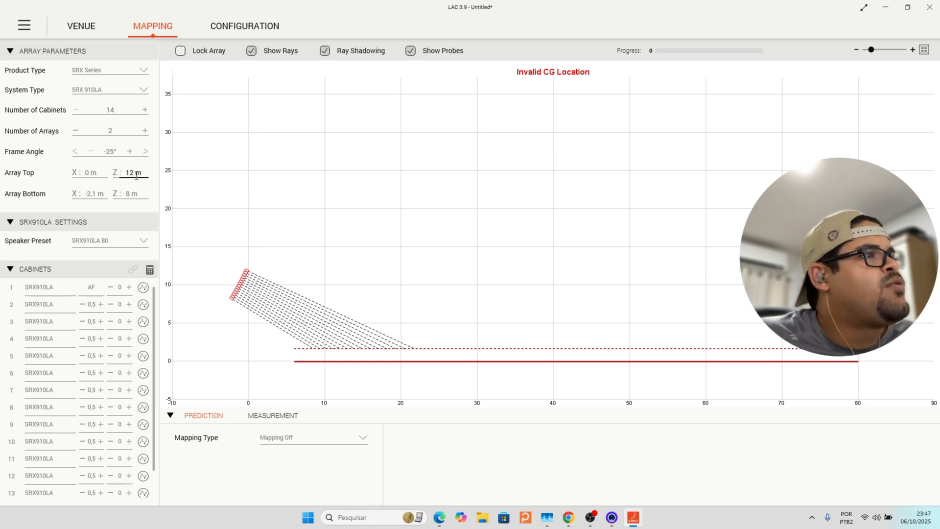
- Calculate the array's frame and cabinet angles automatically and review the angles listed for all the cabinets
click(150, 272)
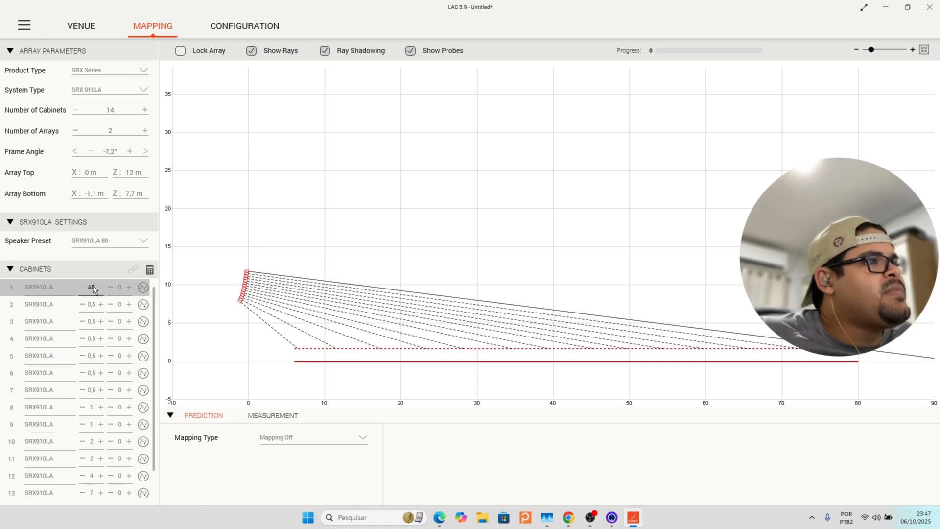
click(91, 303)
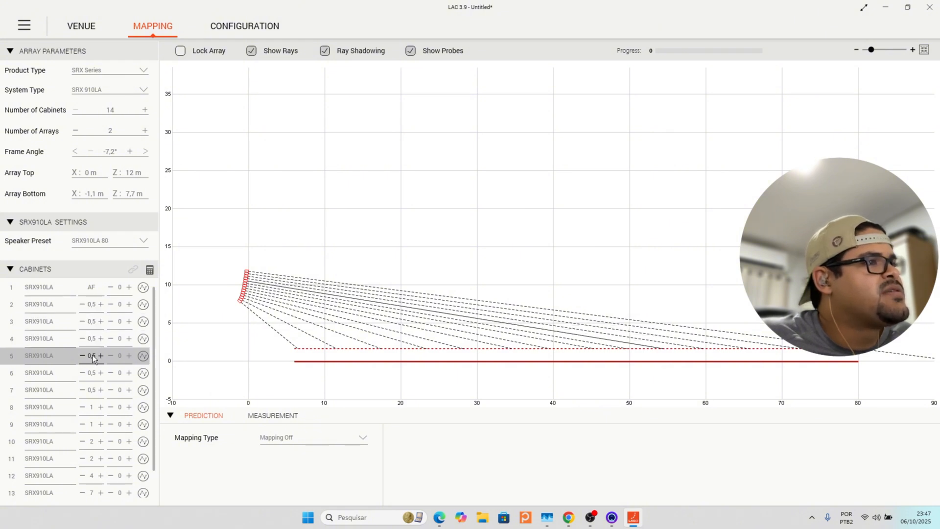
scroll(153, 362, down, 1)
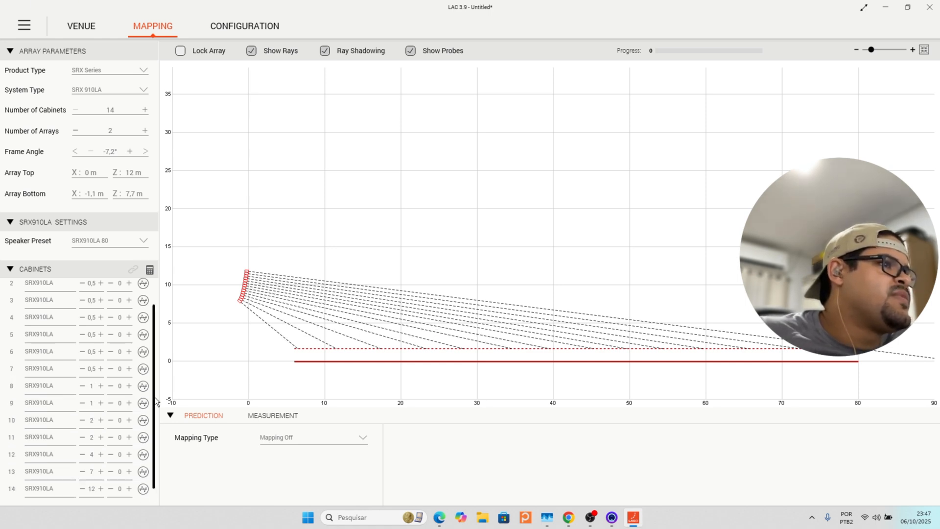
scroll(150, 389, up, 1)
scroll(149, 389, up, 1)
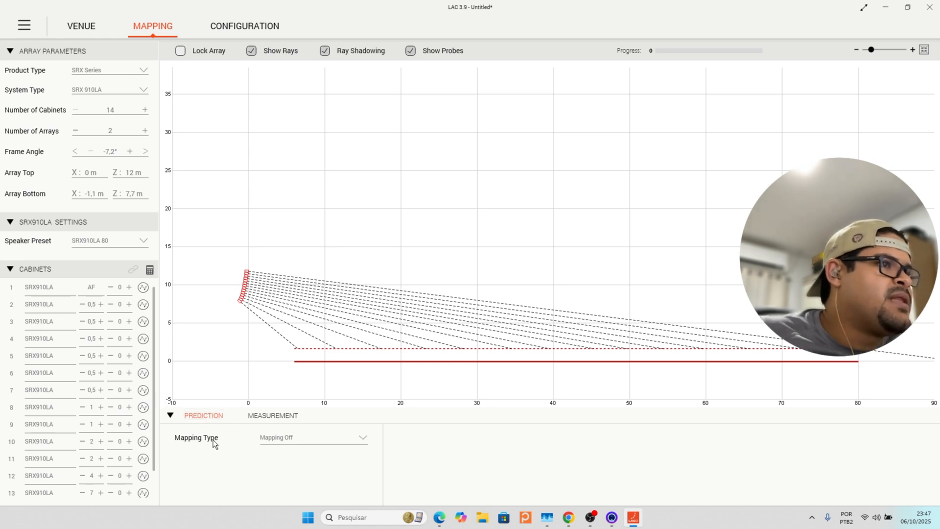
- Turn on SPL Mapping and place a frequency probe on the listening plane at about 20 m
click(364, 440)
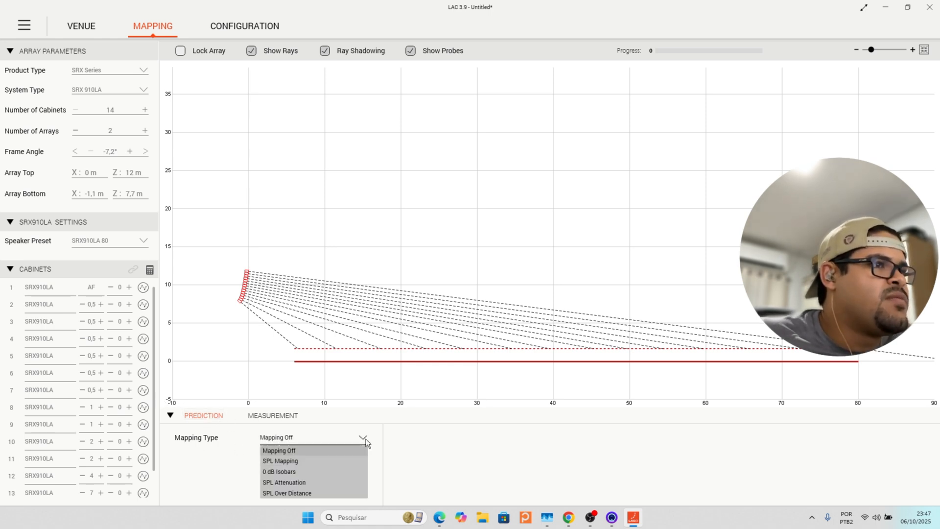
click(294, 462)
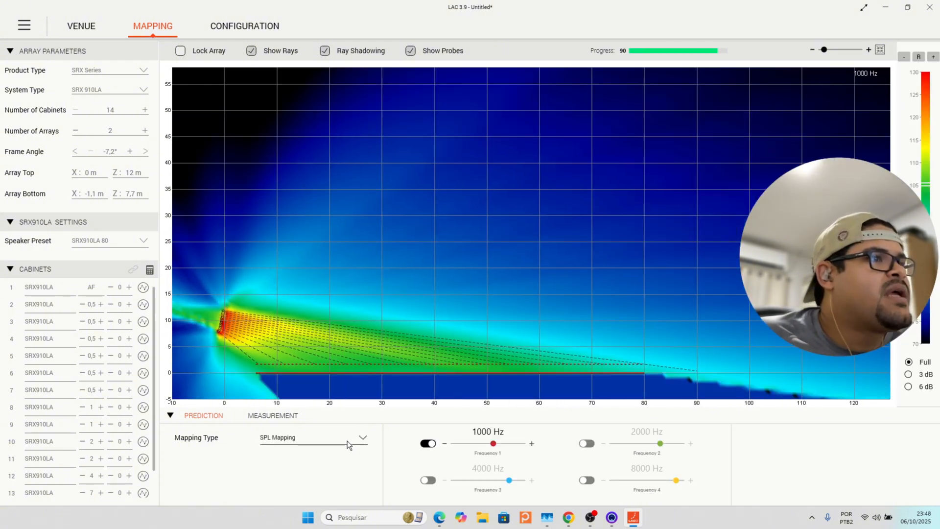
click(286, 420)
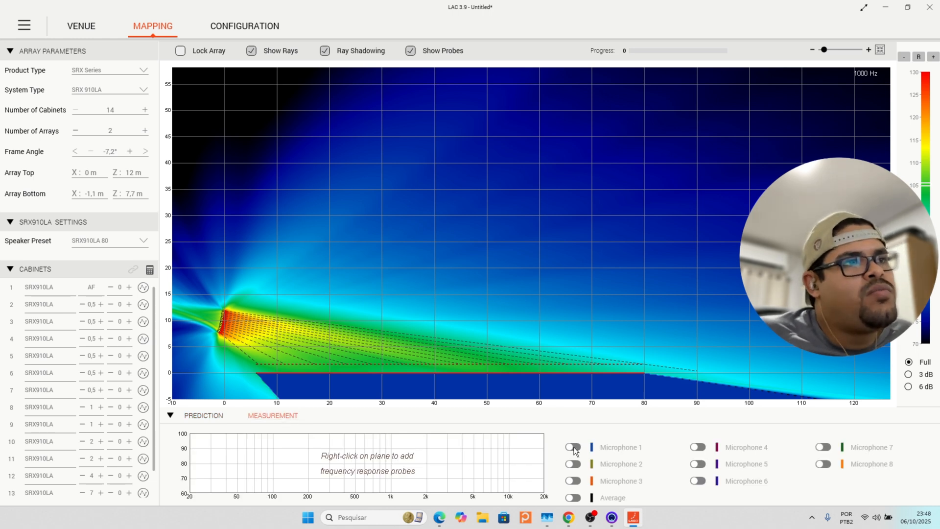
right_click(343, 362)
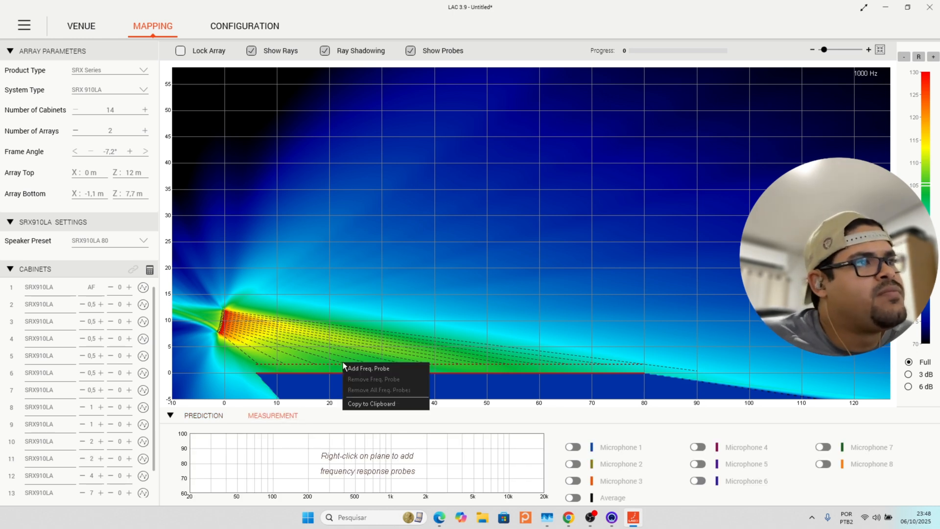
click(387, 368)
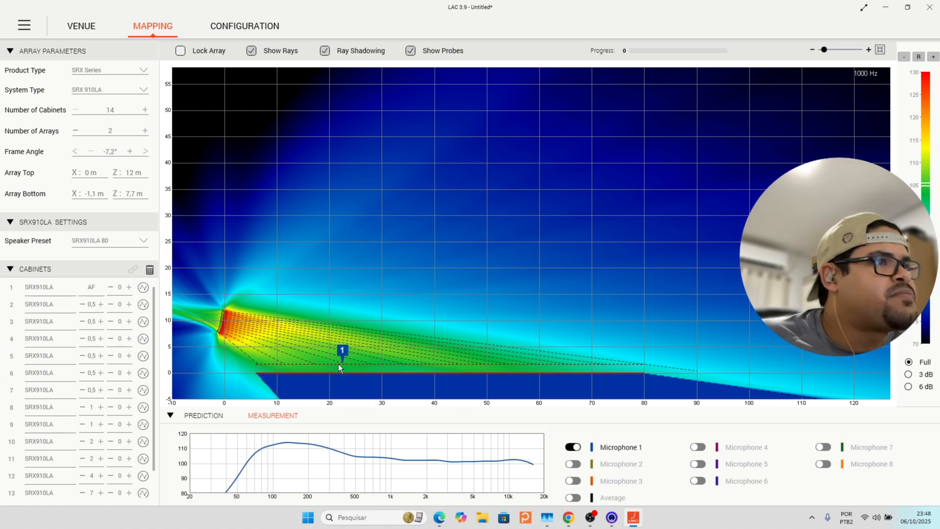
mouse_move(342, 361)
drag(343, 362, 330, 365)
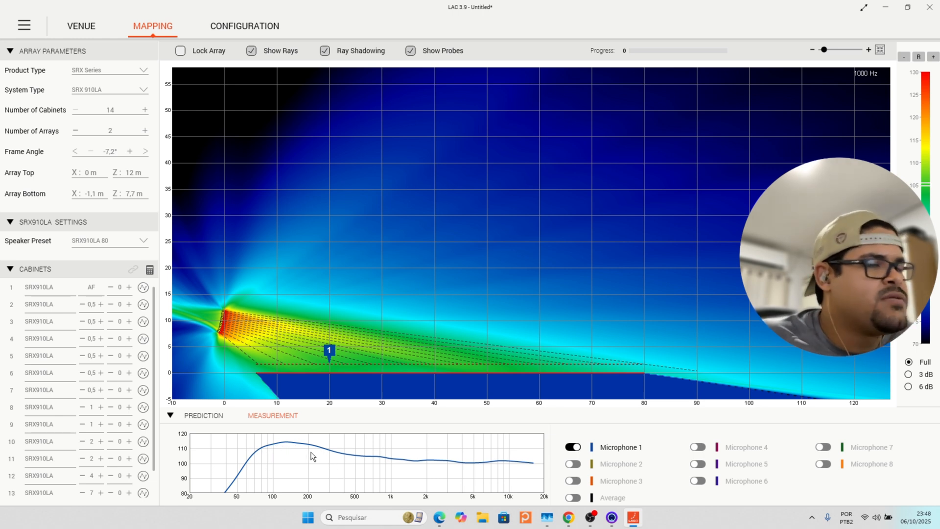
- Compare the 0 dB Isobars and SPL Attenuation predictions, and return the mapping type to SPL Mapping
click(213, 421)
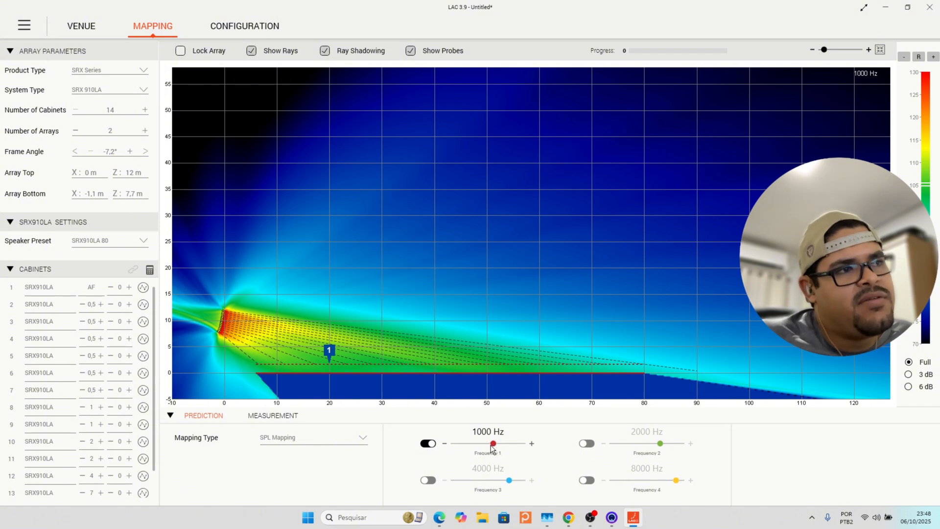
click(362, 438)
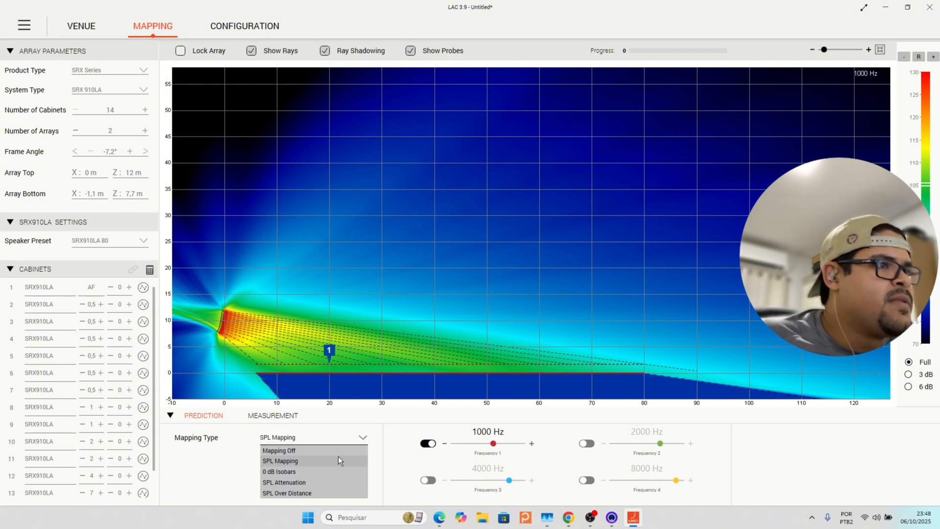
click(279, 471)
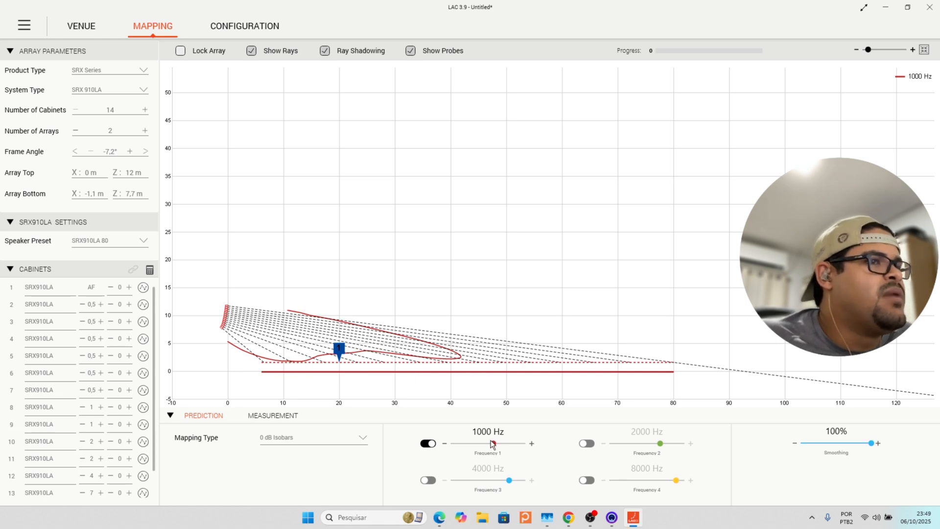
click(360, 438)
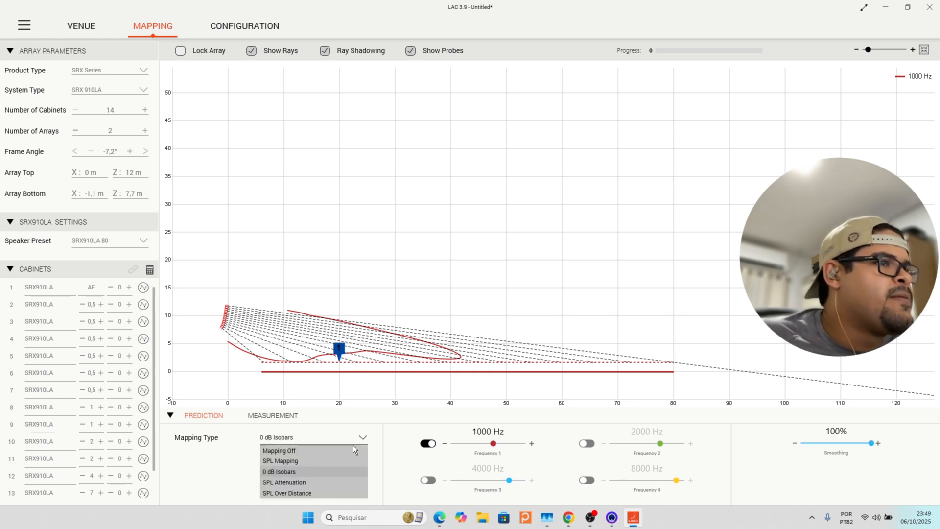
click(292, 483)
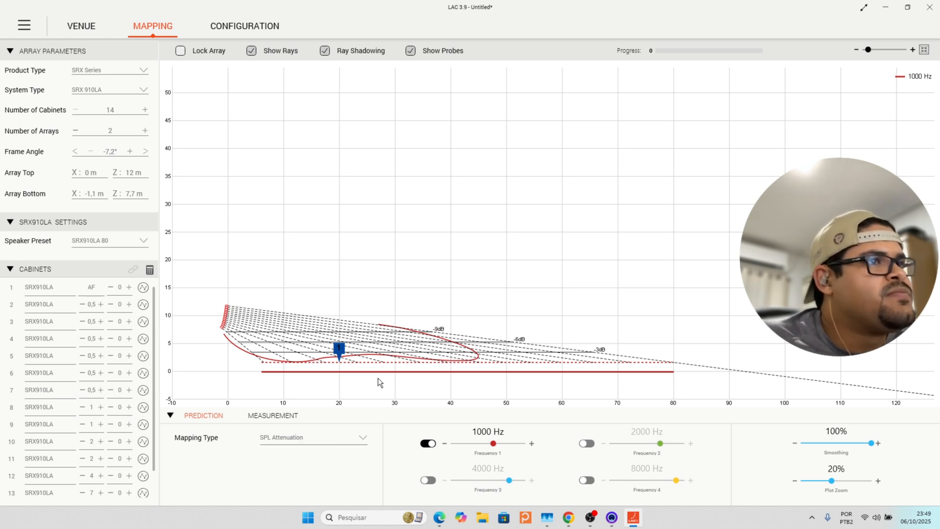
click(336, 439)
click(329, 469)
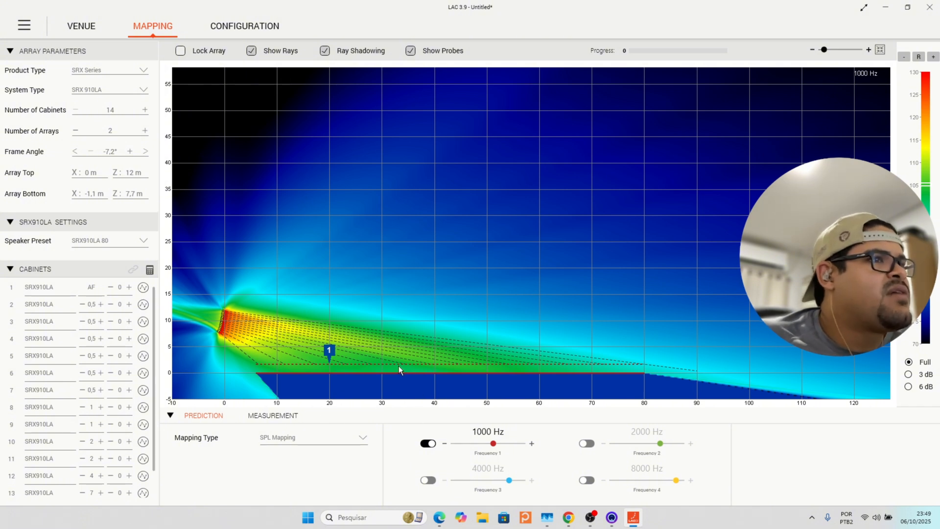
- Add three more frequency probes on the listening plane at about 36 m, 56 m and 73 m, view their responses, and return to the prediction settings
right_click(412, 363)
click(439, 374)
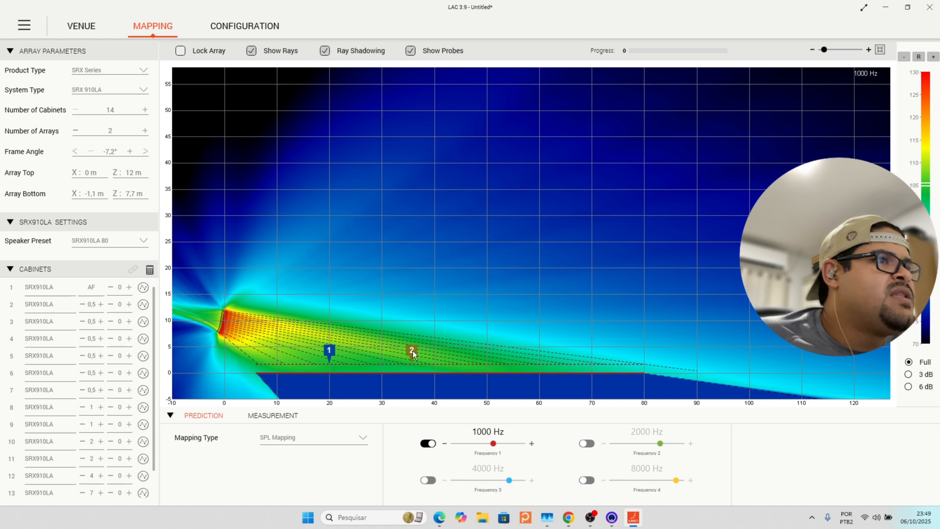
click(283, 417)
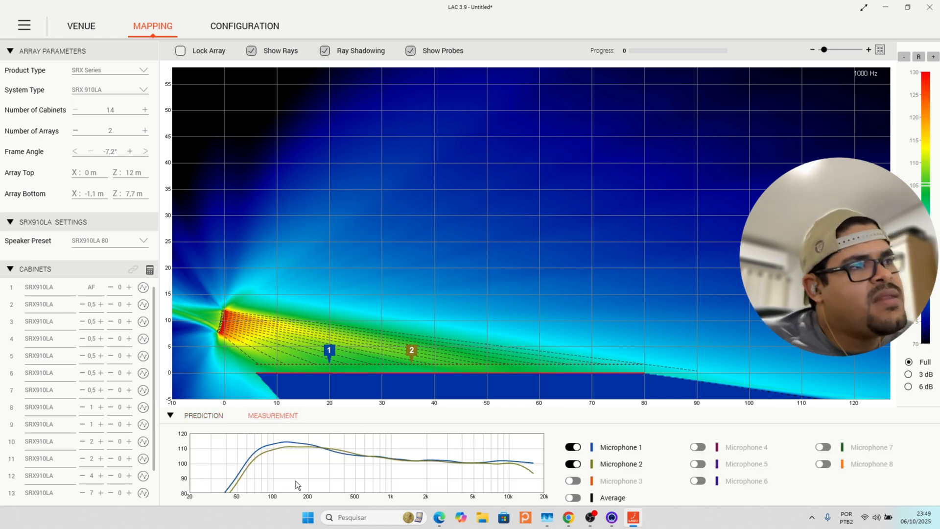
right_click(518, 364)
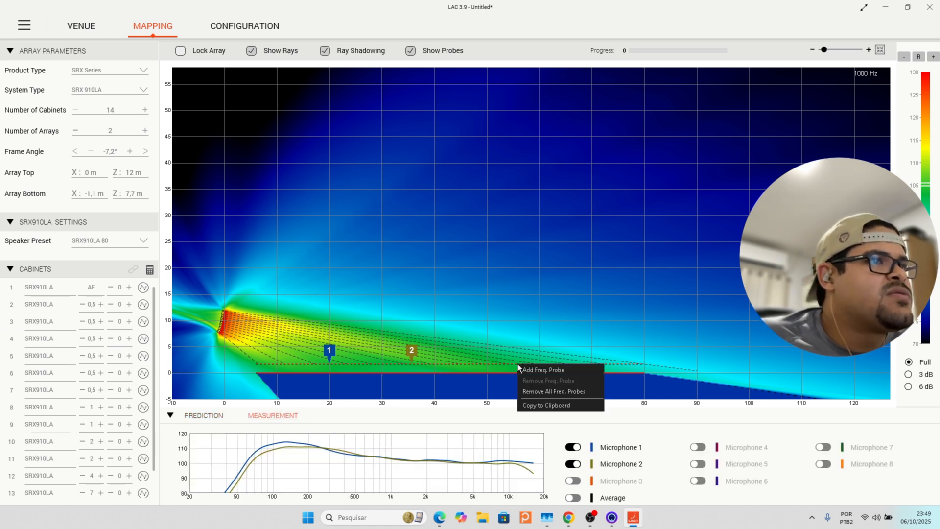
click(528, 370)
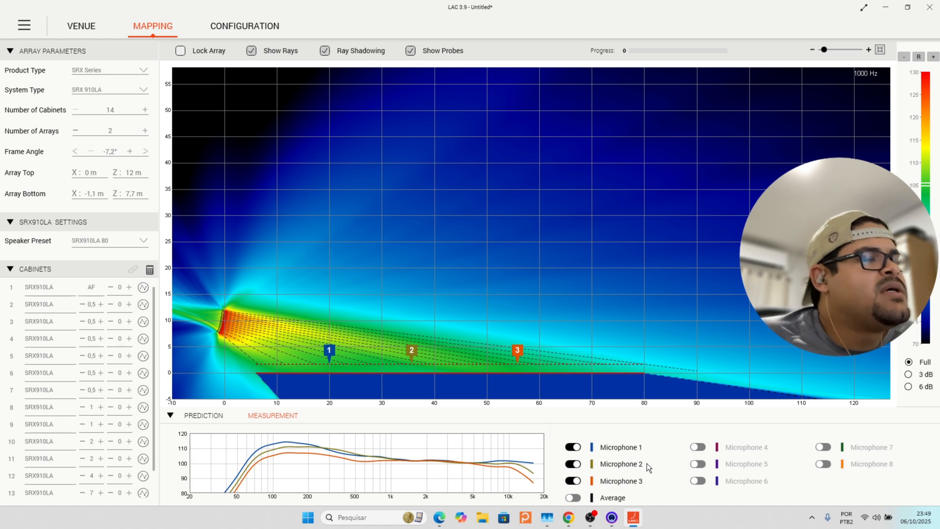
right_click(609, 366)
click(615, 368)
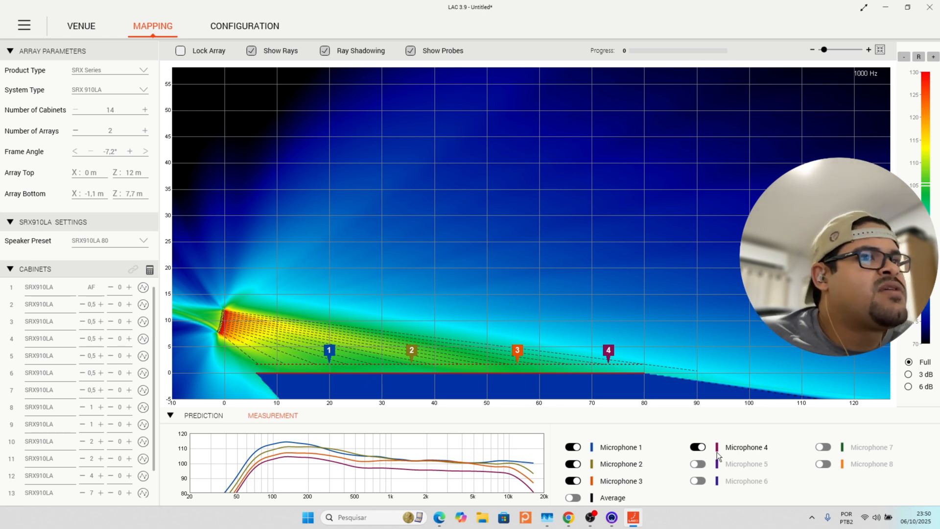
click(215, 415)
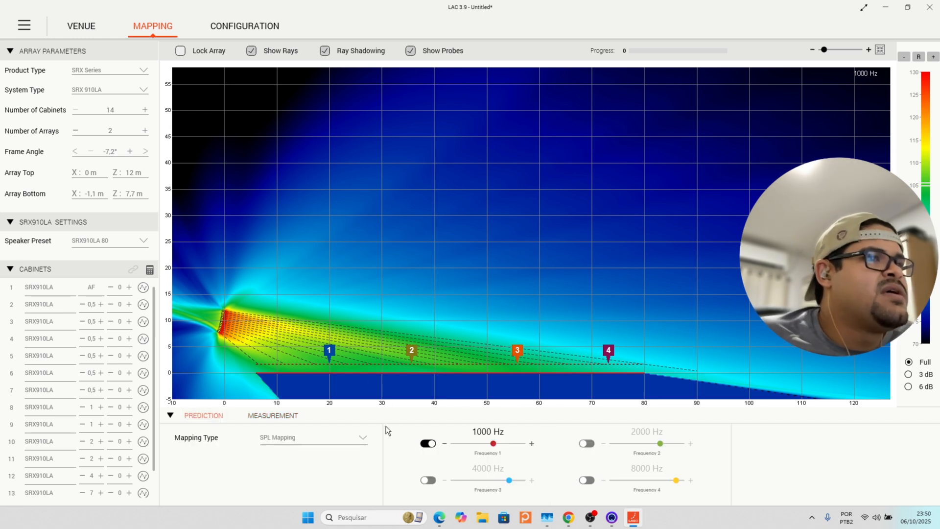
- Compare the frequency responses of the four probes, checking back against the prediction settings
click(262, 416)
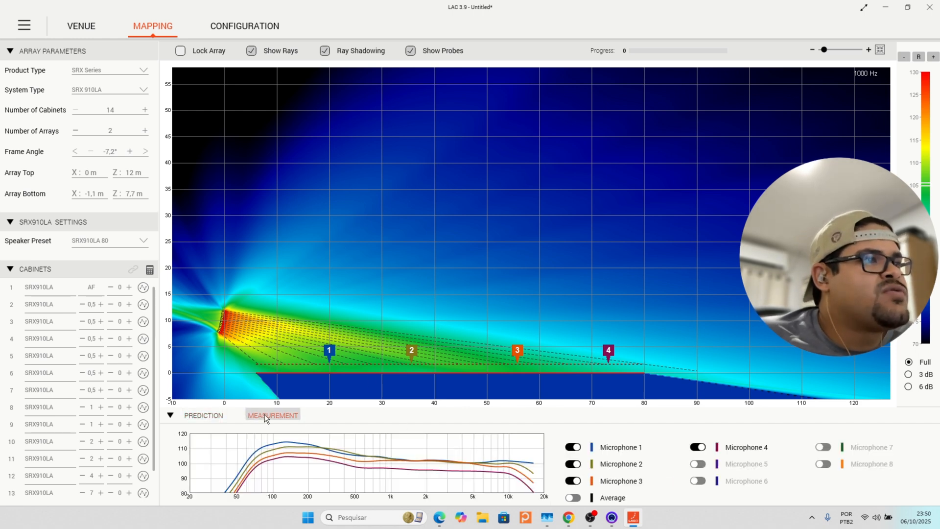
click(184, 417)
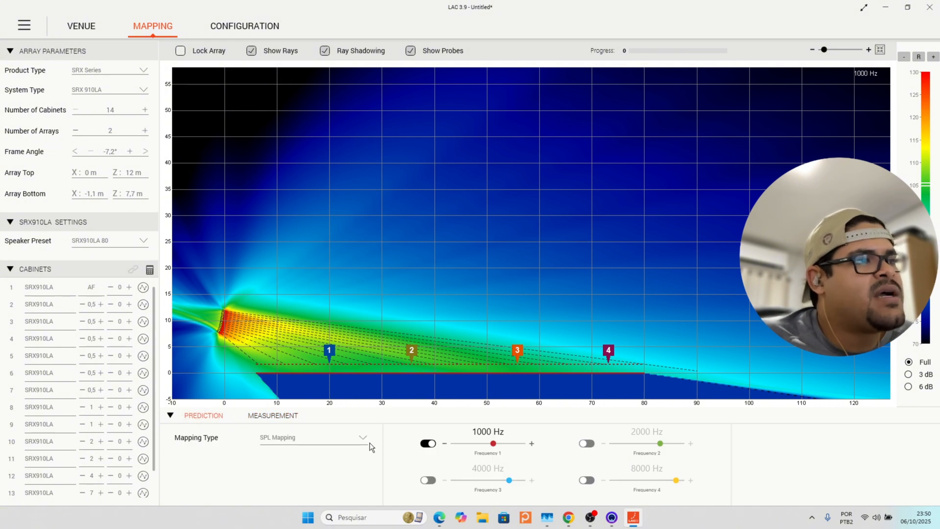
click(274, 417)
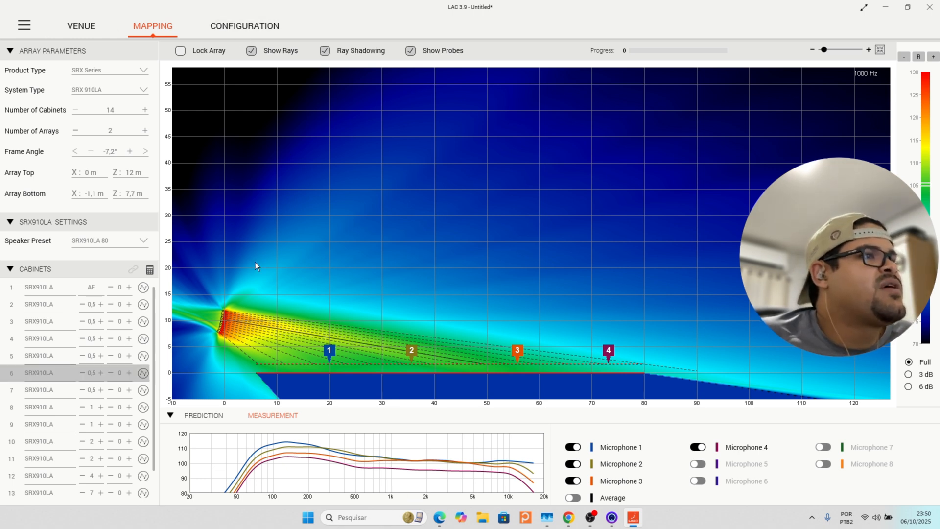
- Step the array frame angle to -7.5° so the single suspension point sits on hole 15, and check the coverage mapping
click(225, 31)
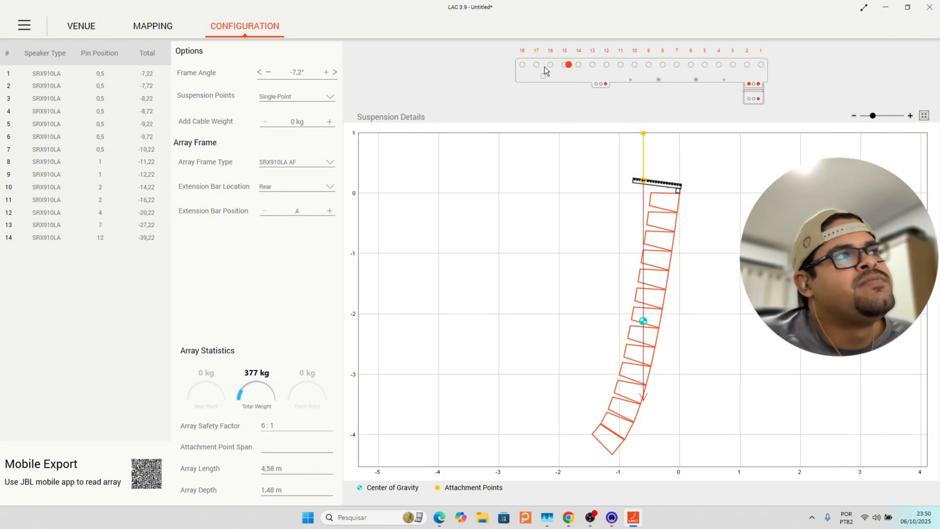
click(259, 72)
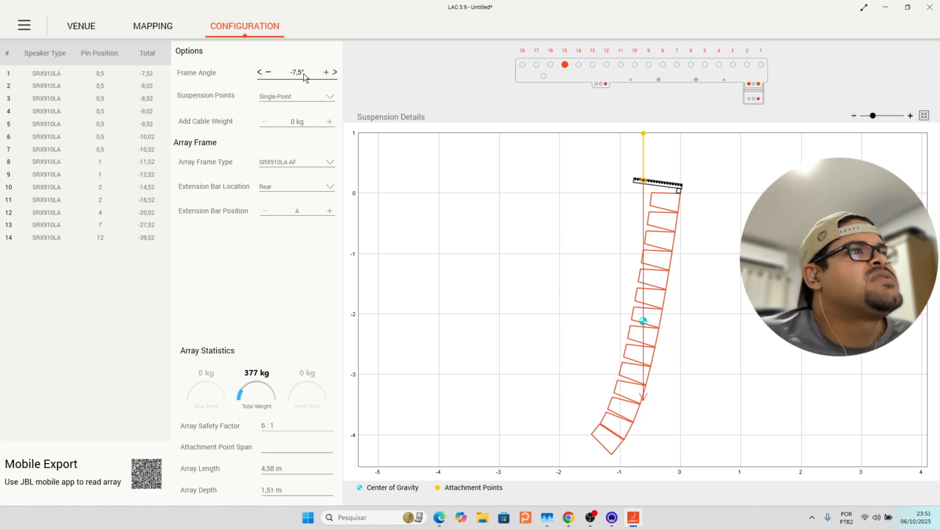
click(157, 25)
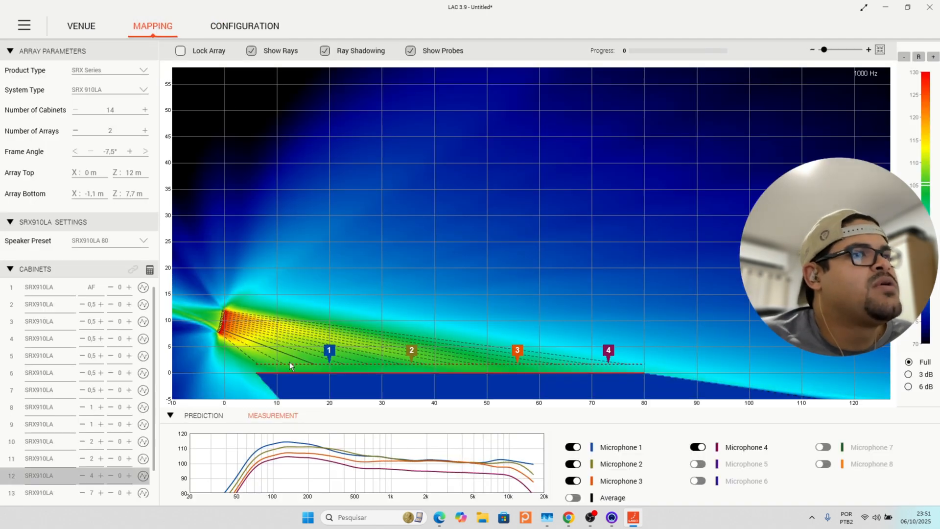
- Step the frame angle to -8.7° and try the Front extension bar location against Rear, returning it to Rear
click(243, 27)
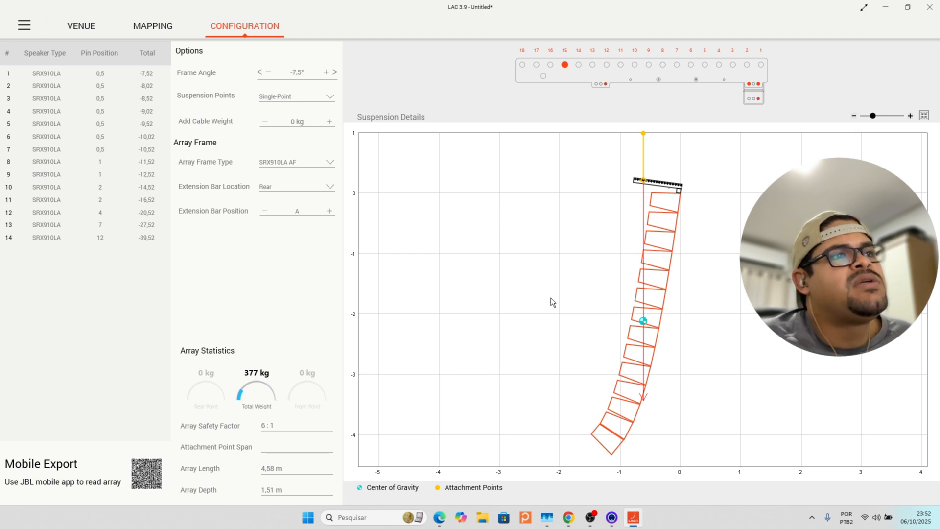
click(259, 72)
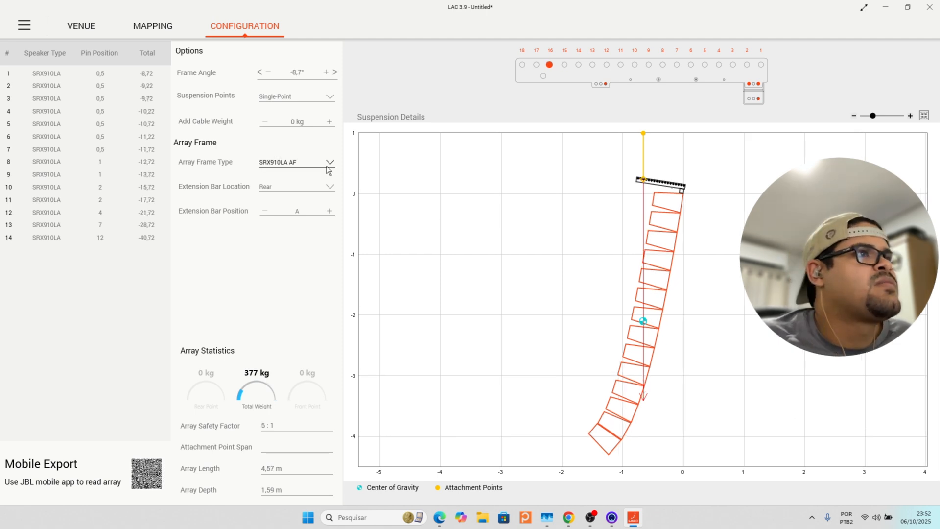
click(327, 186)
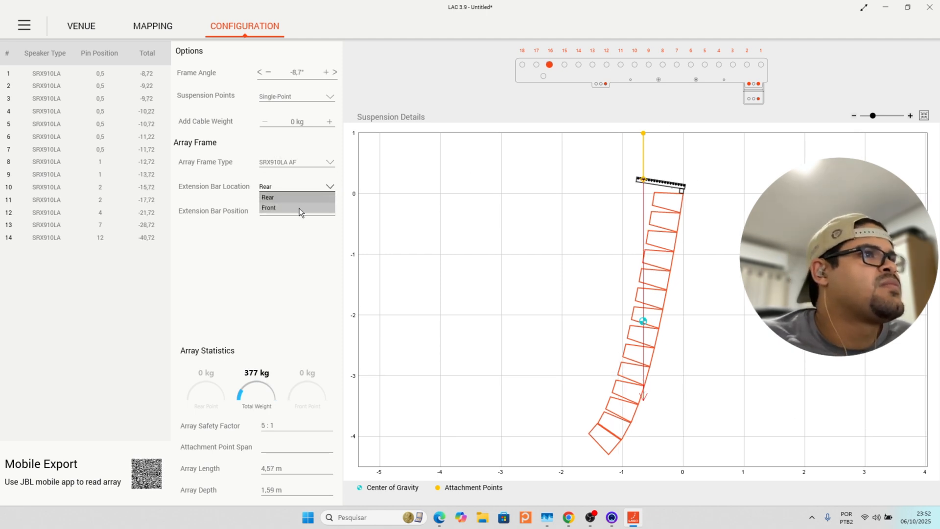
click(300, 210)
click(321, 188)
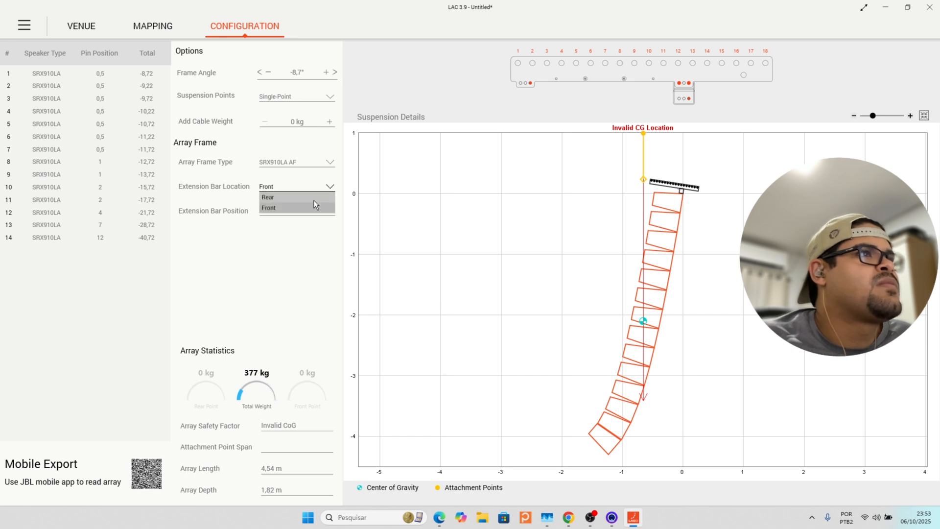
click(313, 197)
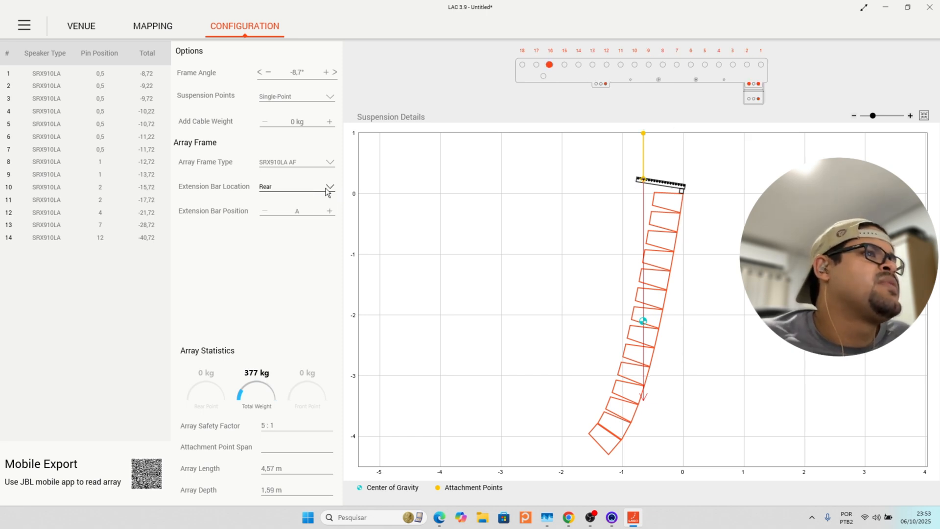
click(319, 186)
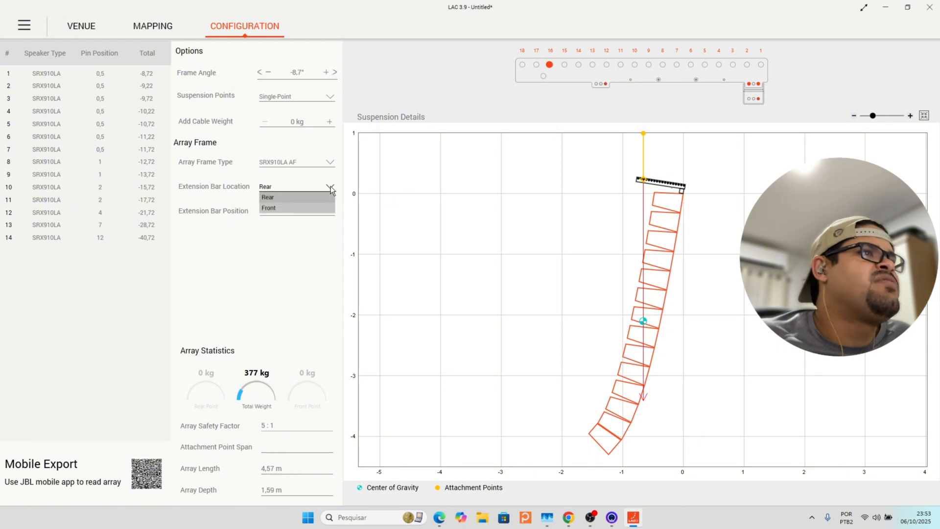
click(306, 208)
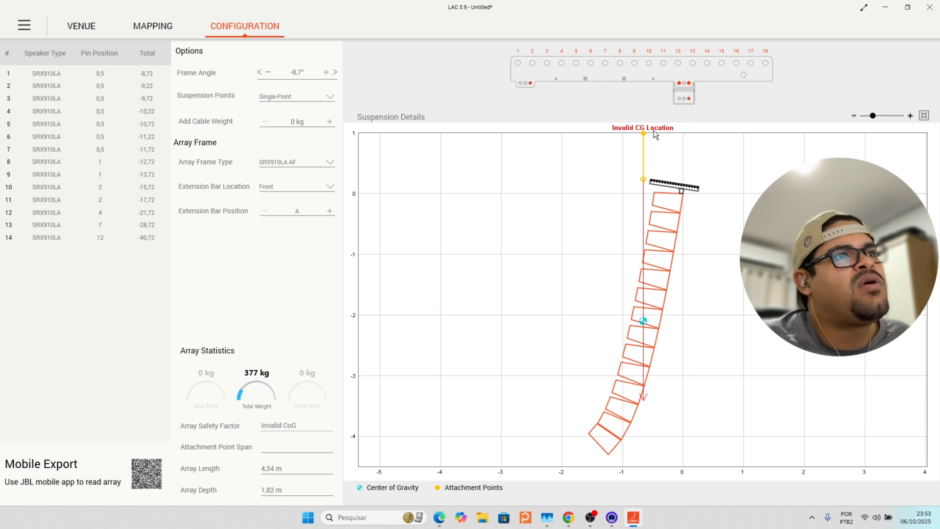
click(332, 192)
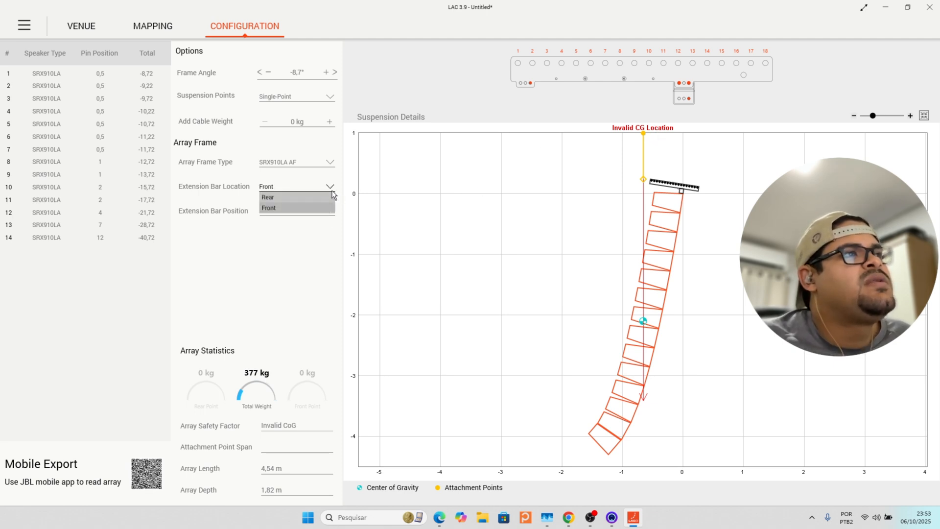
click(302, 198)
- Recalculate the array angles automatically, and adjust the frame angle to -7.5° so the suspension point sits on hole 15
click(162, 30)
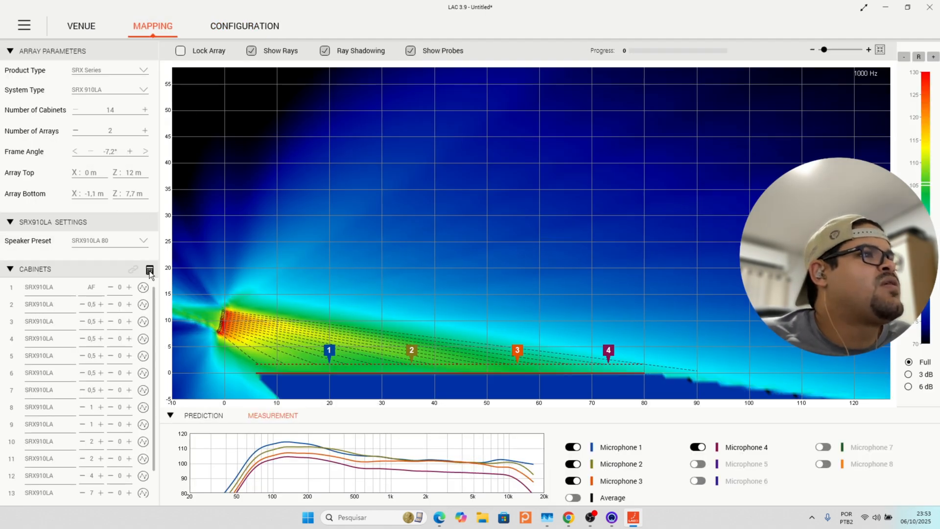
click(235, 24)
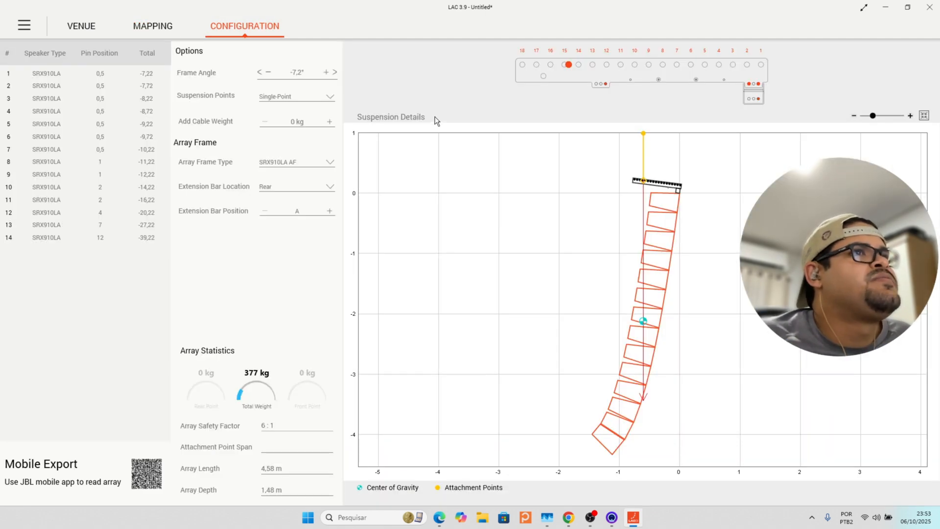
click(326, 73)
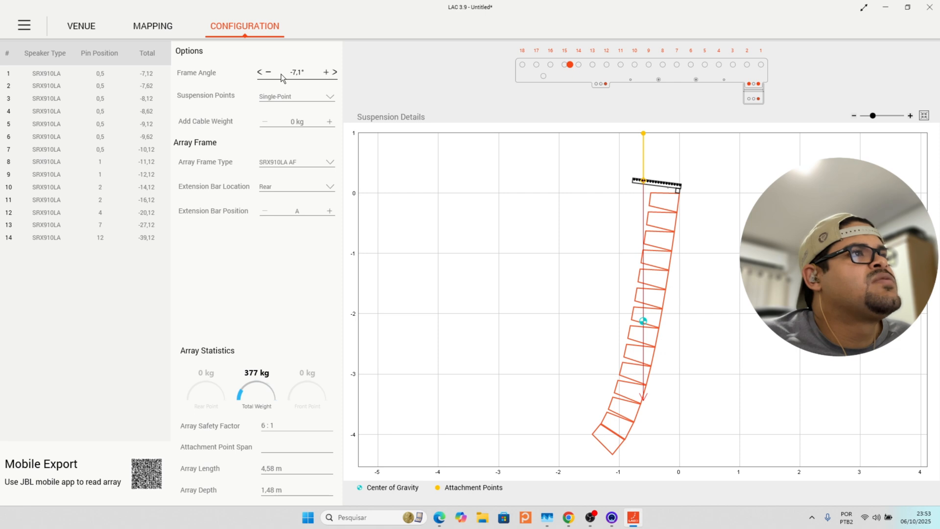
click(269, 73)
click(268, 72)
click(269, 73)
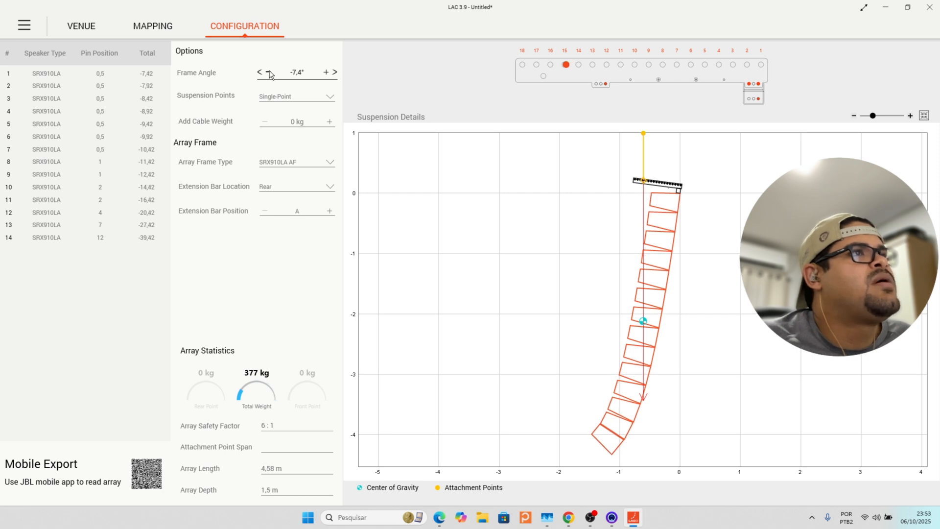
click(268, 73)
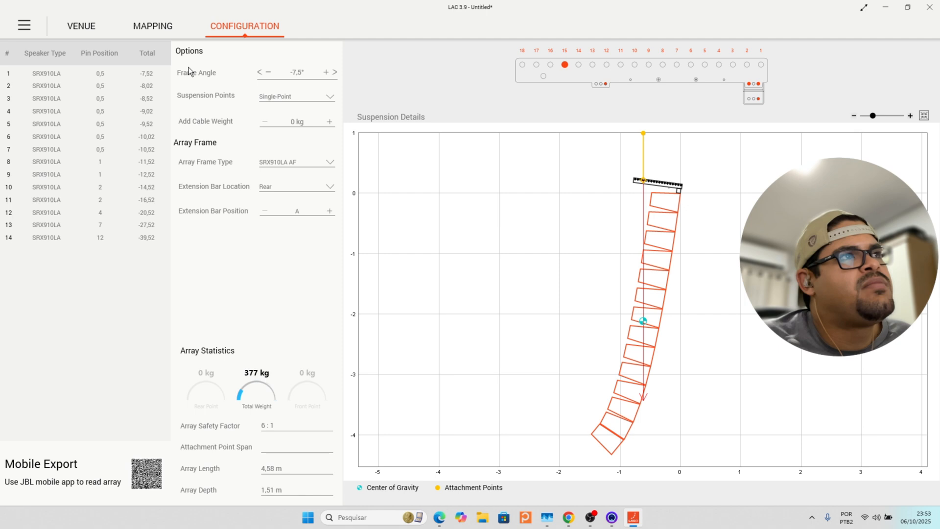
- Review the adjusted array in the coverage mapping, the venue plane and the suspension details
click(149, 27)
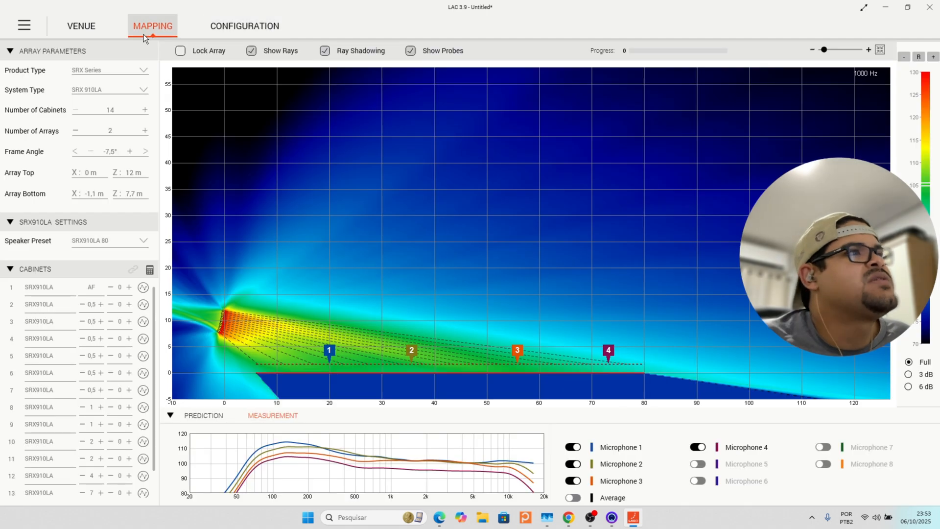
click(81, 27)
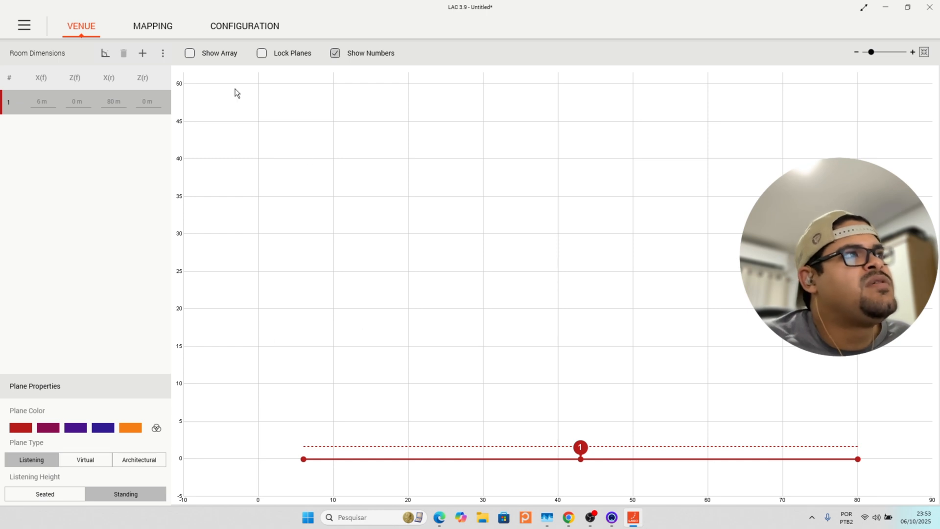
click(153, 26)
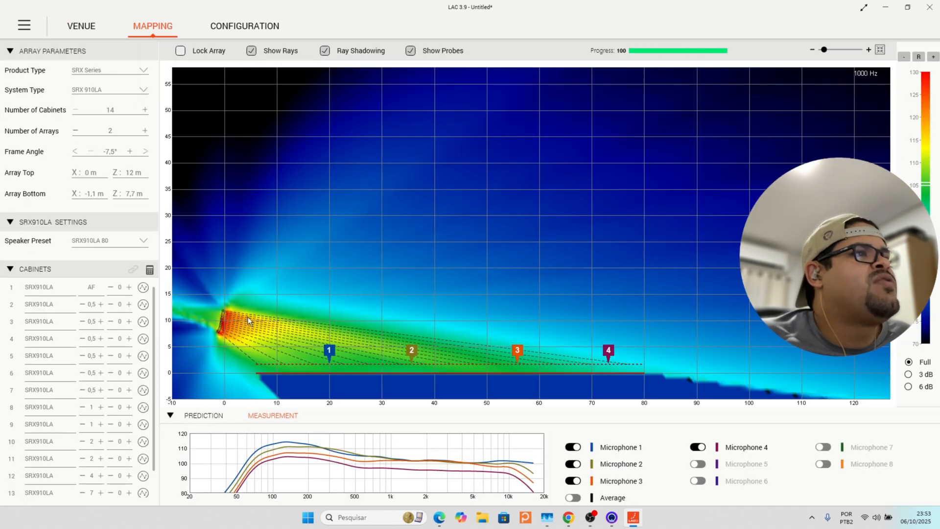
click(230, 17)
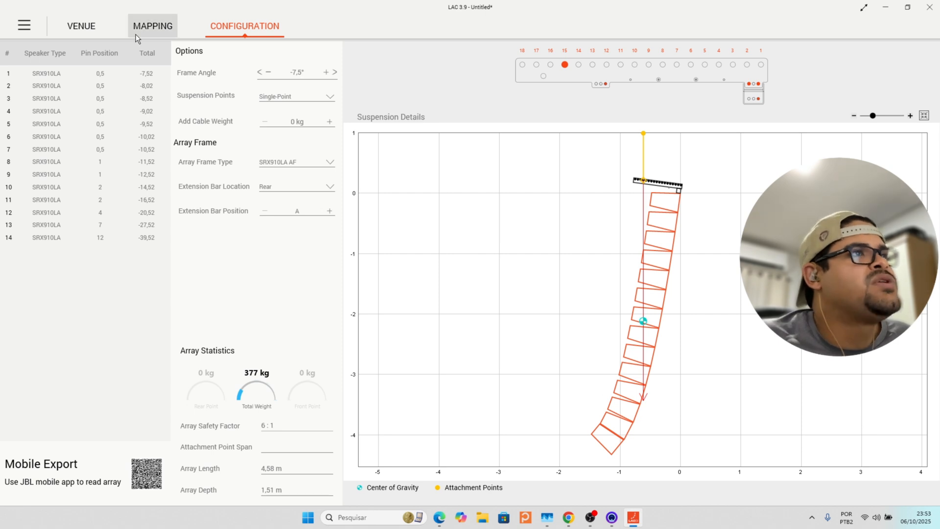
- Add two more listening planes to the venue, colouring plane 2 orange and plane 3 blue
click(88, 27)
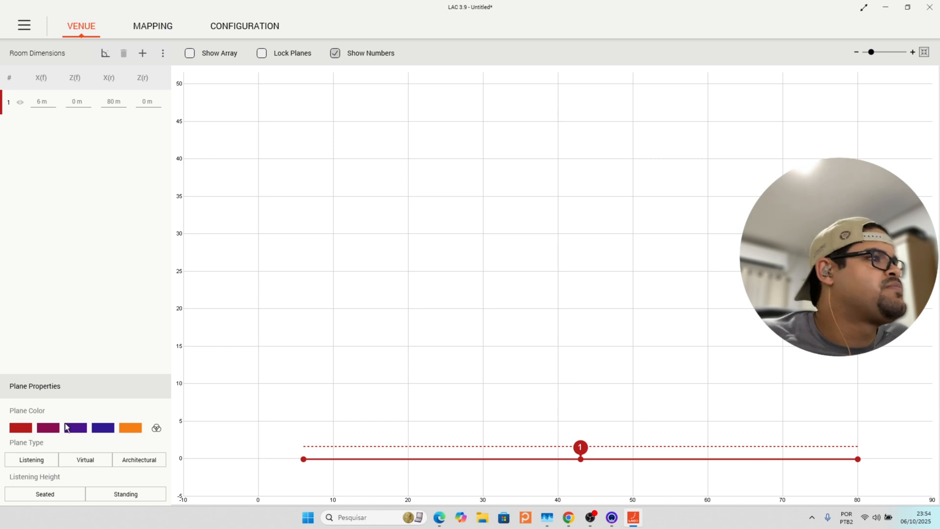
click(142, 53)
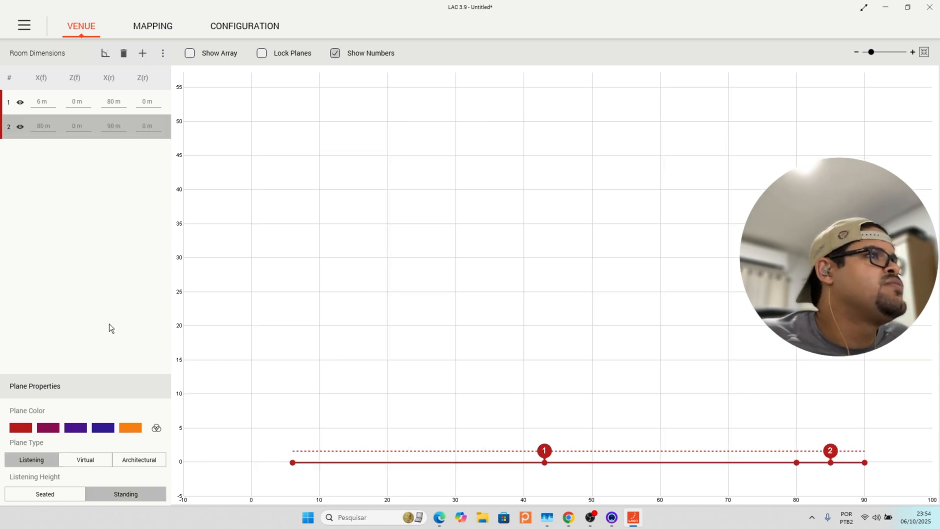
click(130, 433)
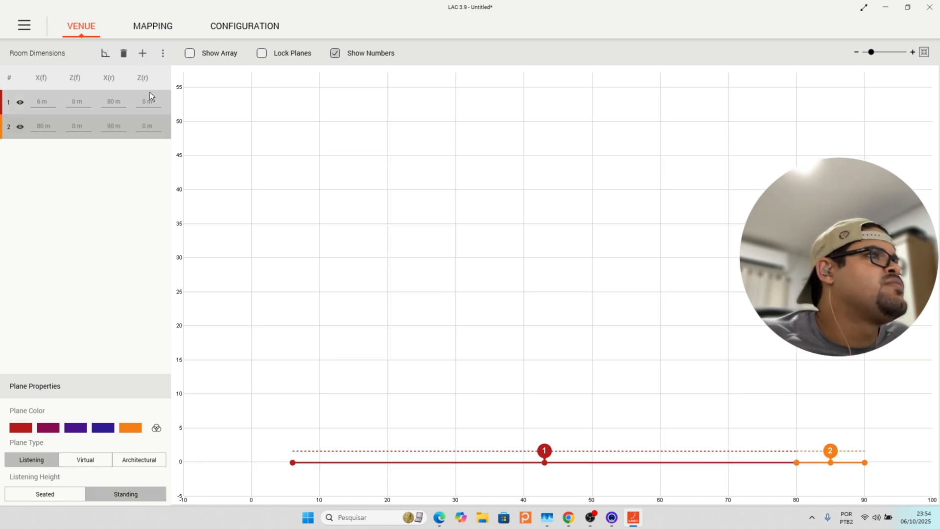
click(142, 52)
click(103, 434)
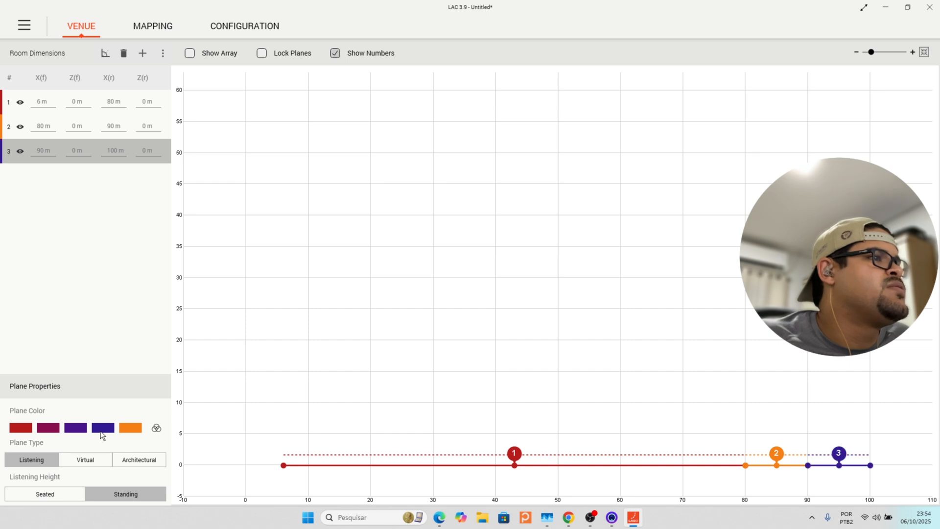
- Set the rear end of venue plane 1 to X 35 m and Z 3 m
click(42, 101)
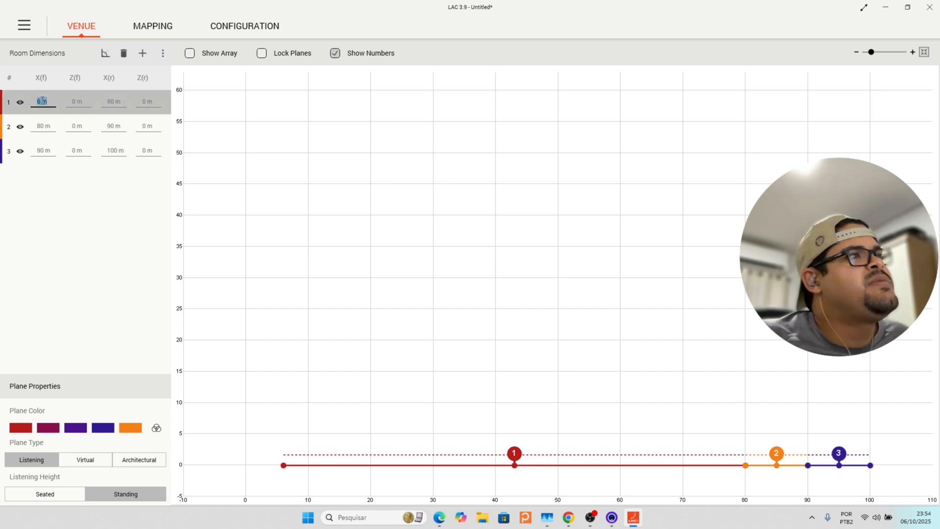
double_click(114, 102)
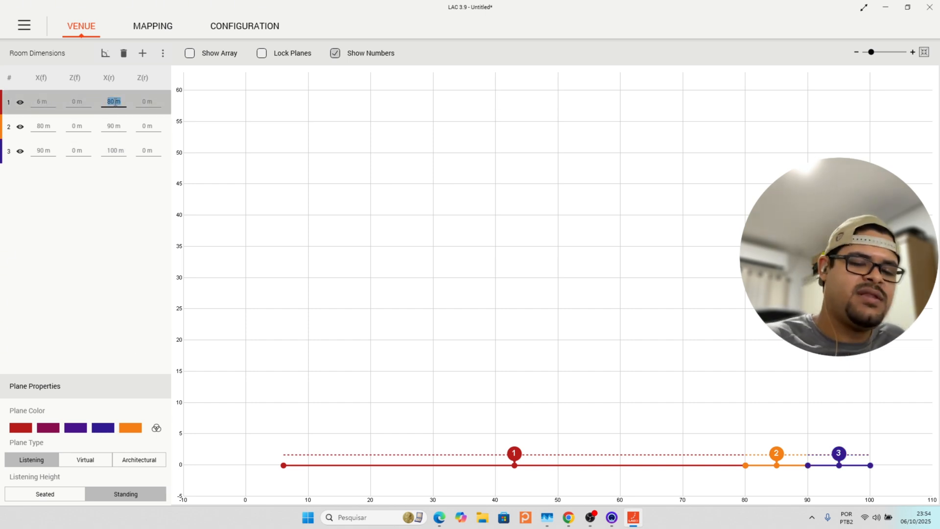
text(35)
key(Return)
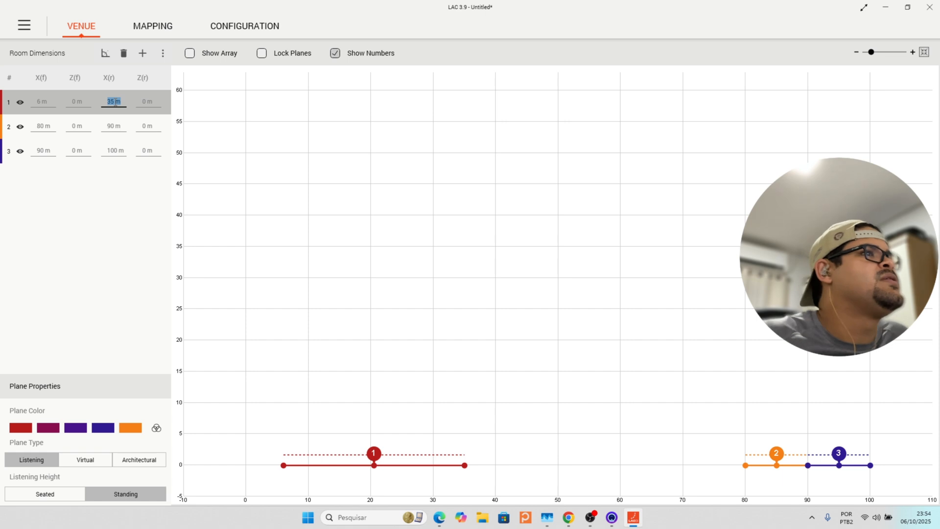
double_click(149, 100)
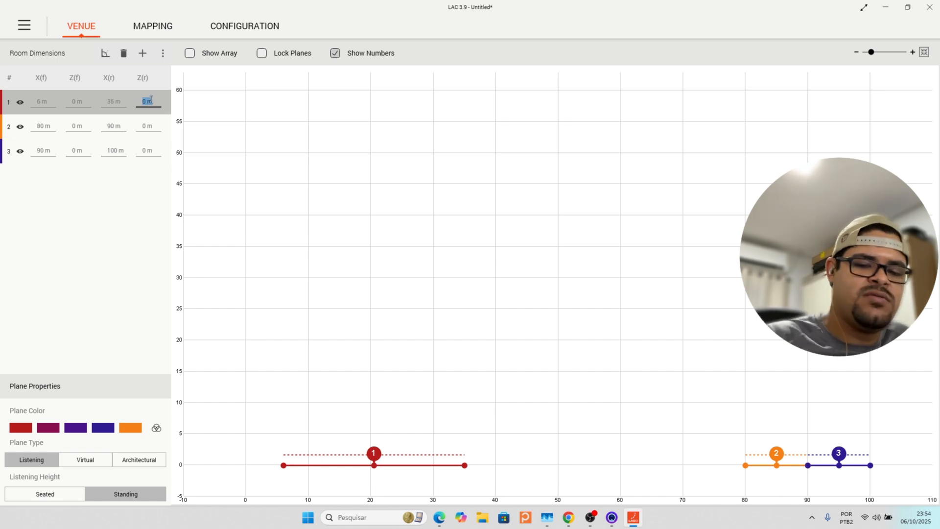
text(3)
key(Return)
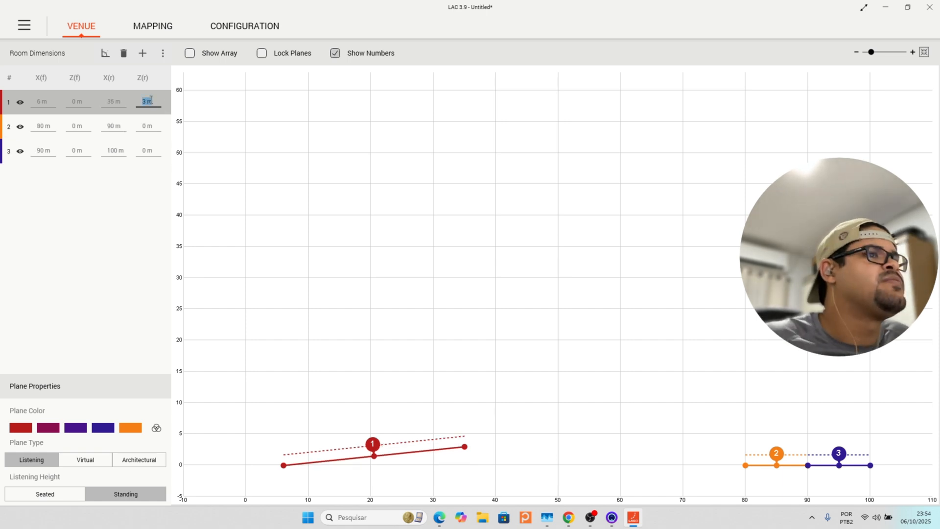
- Set the front X position of venue plane 2 to 37 m
double_click(48, 123)
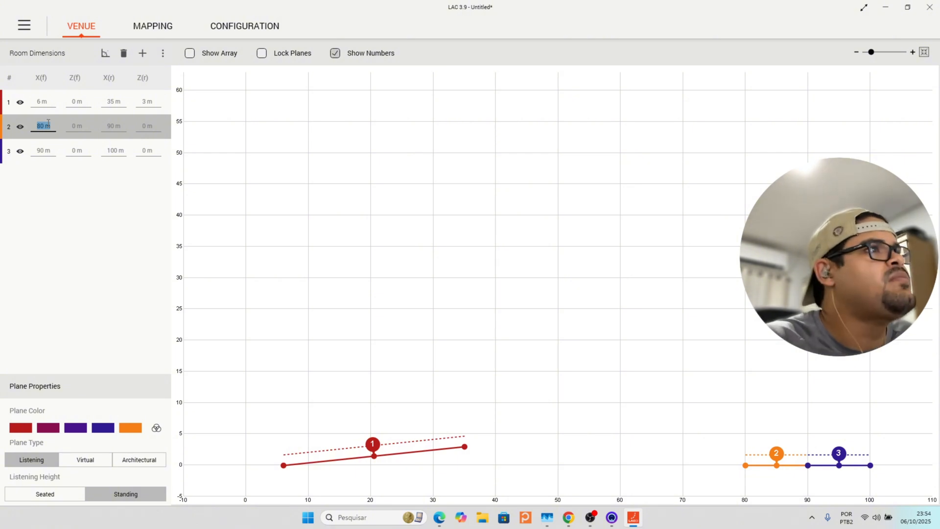
text(37)
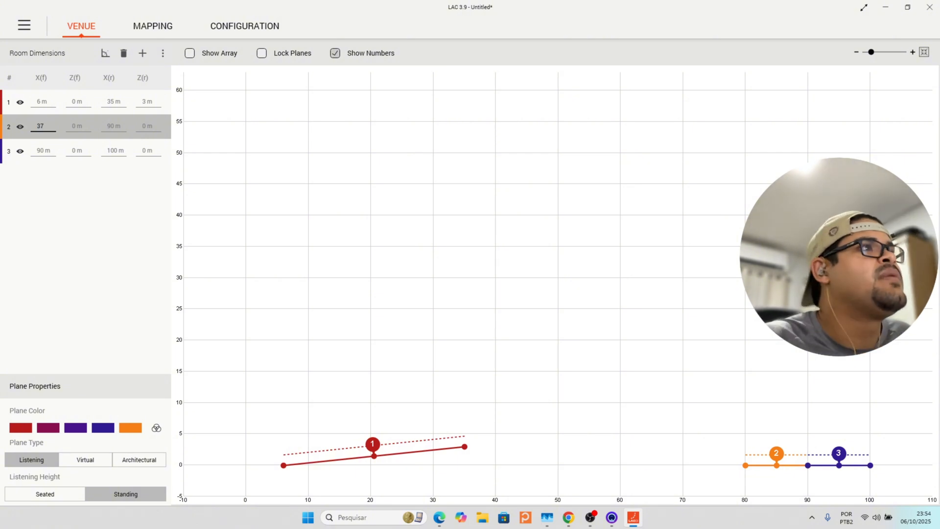
key(Return)
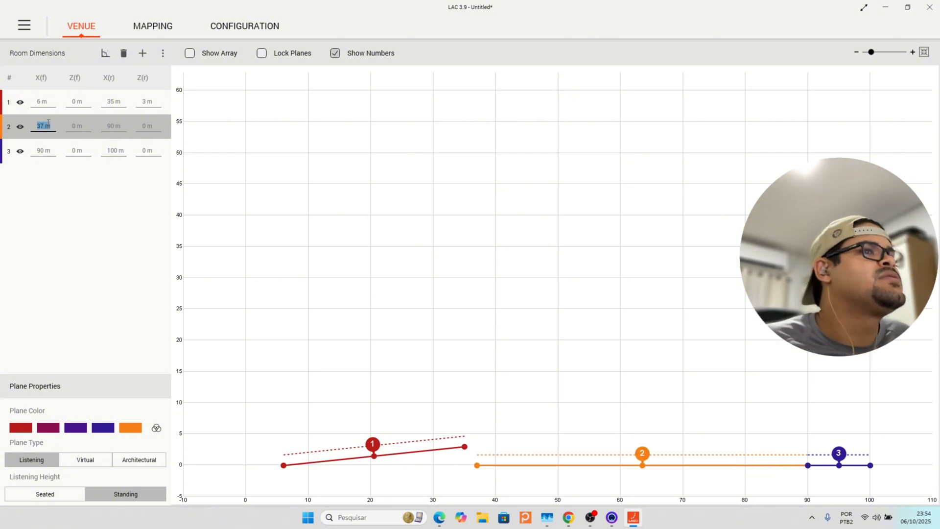
- Set venue plane 2's front Z to 3 m and its rear end to X 55 m and Z 5 m
click(82, 124)
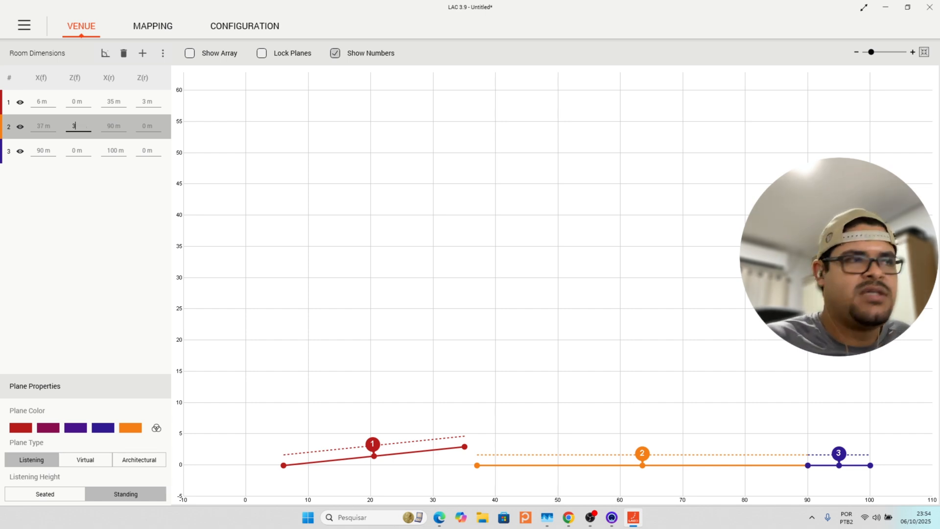
key(Return)
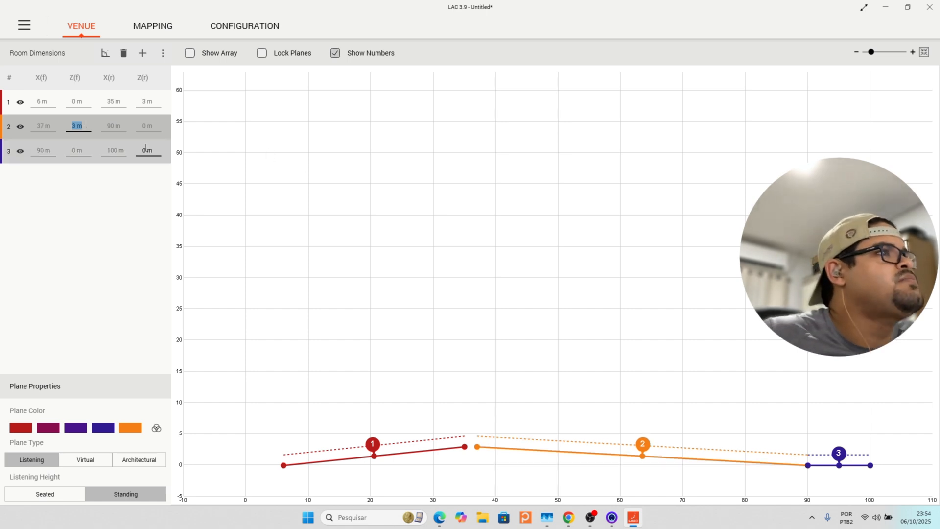
click(118, 128)
text(55)
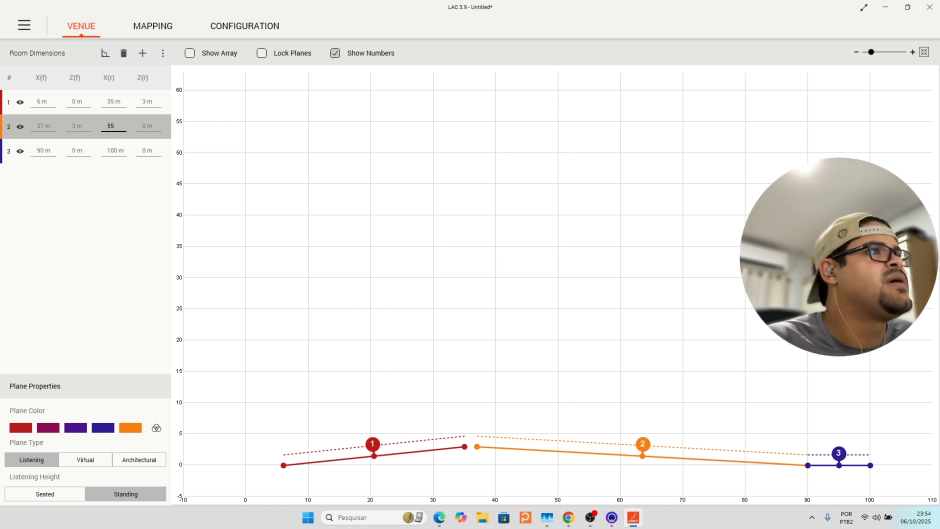
key(Return)
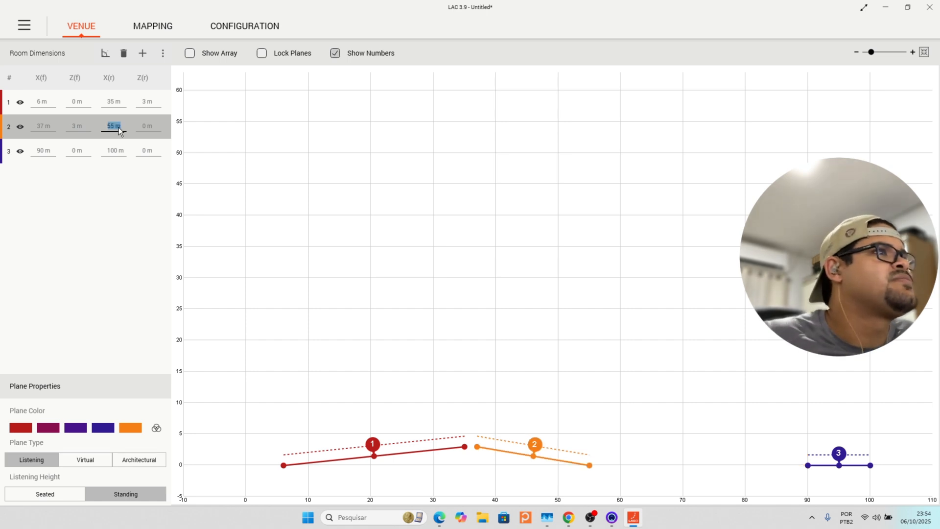
click(144, 127)
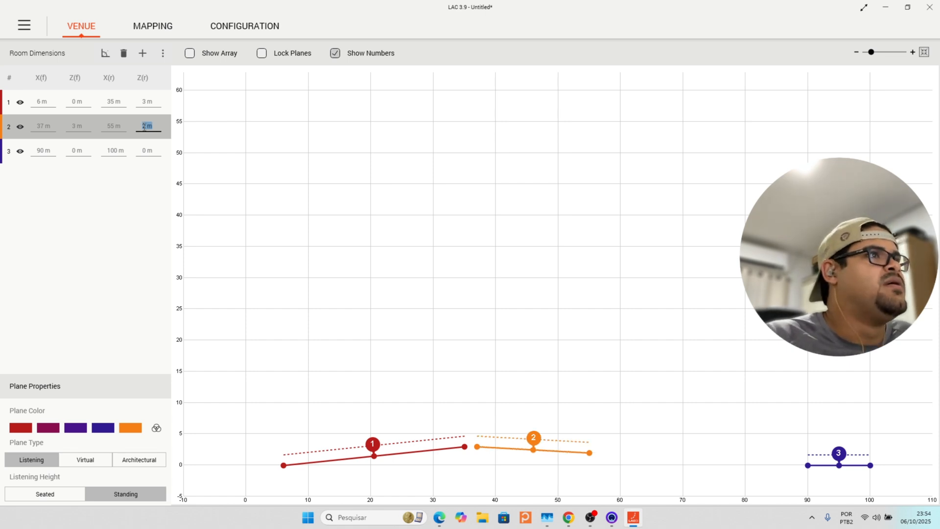
text(5)
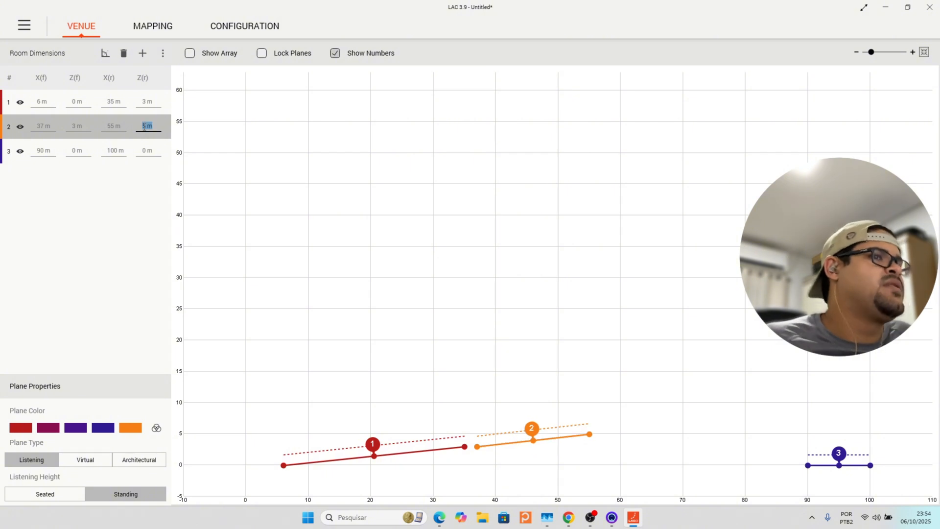
- Set the front end of venue plane 3 to X 47 m and Z 8 m
click(839, 465)
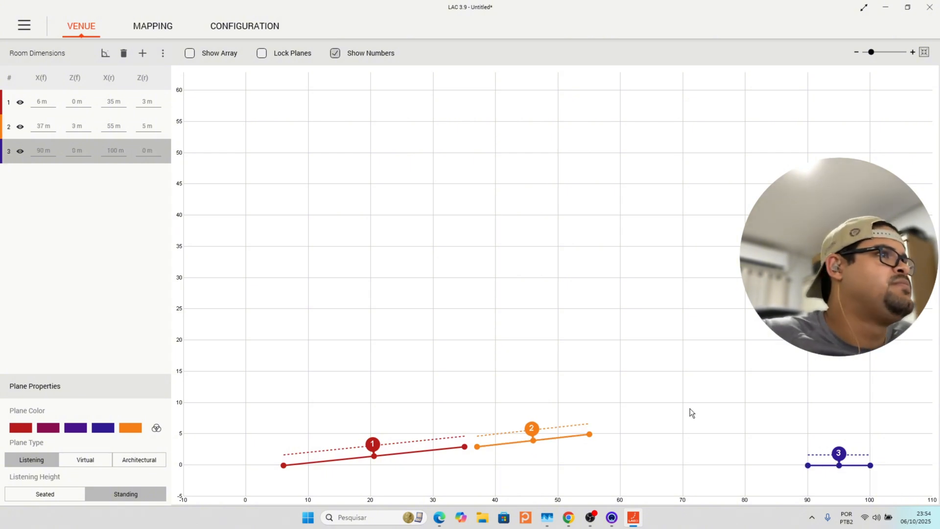
click(44, 149)
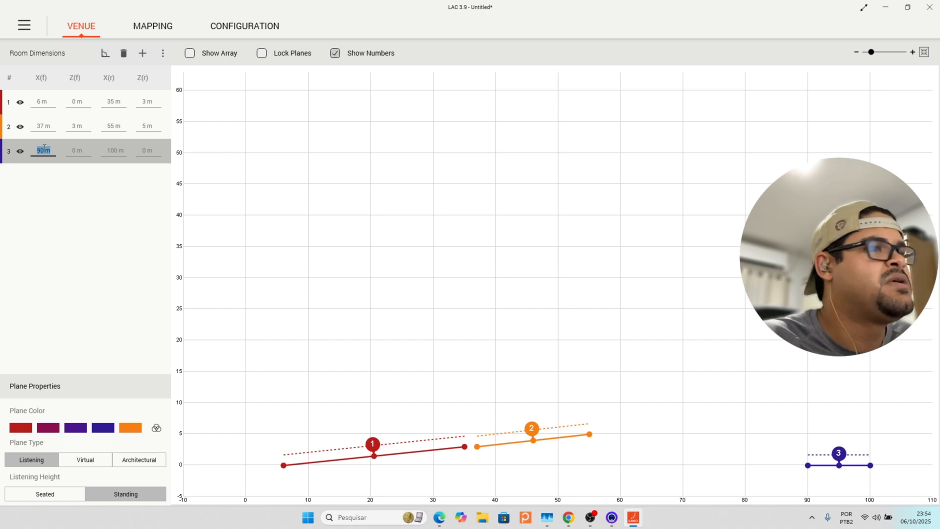
text(4)
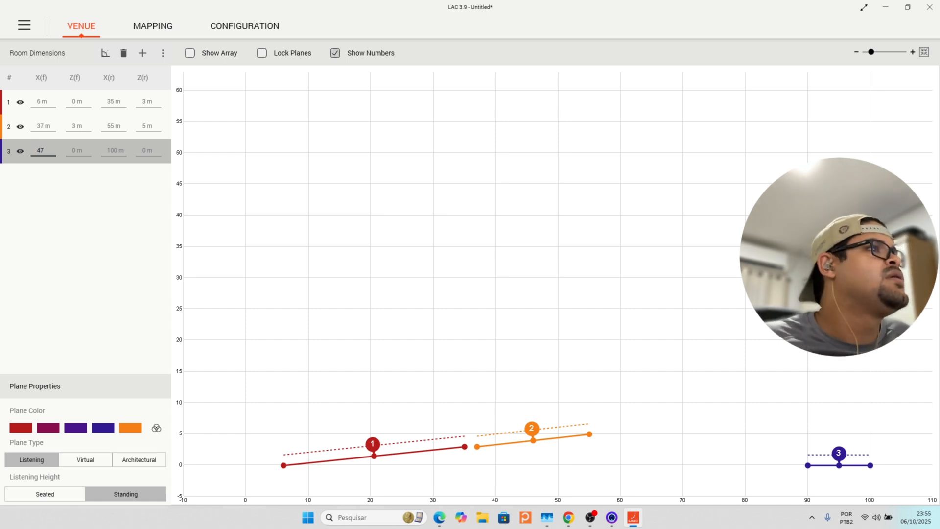
text(7)
click(75, 151)
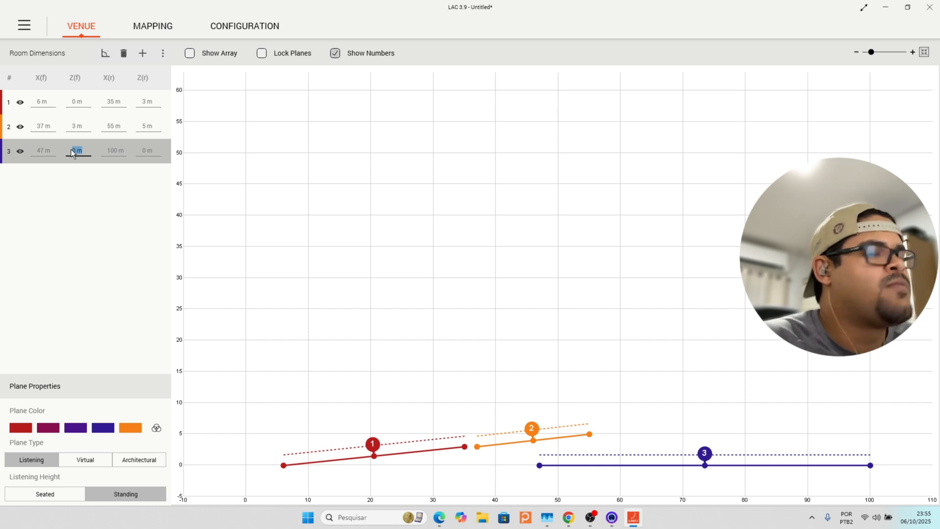
text(8)
key(Return)
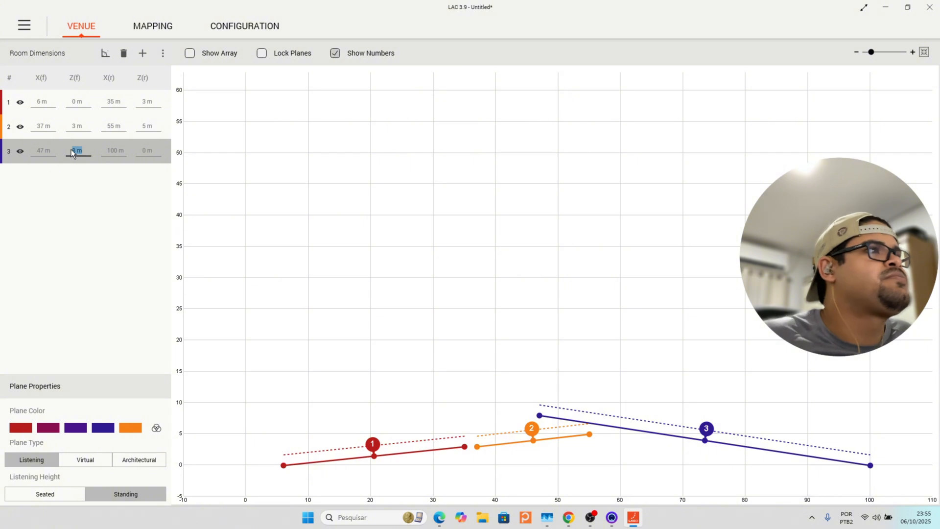
- Set the rear end of venue plane 3 to X 57 m and Z 9,5 m
click(114, 152)
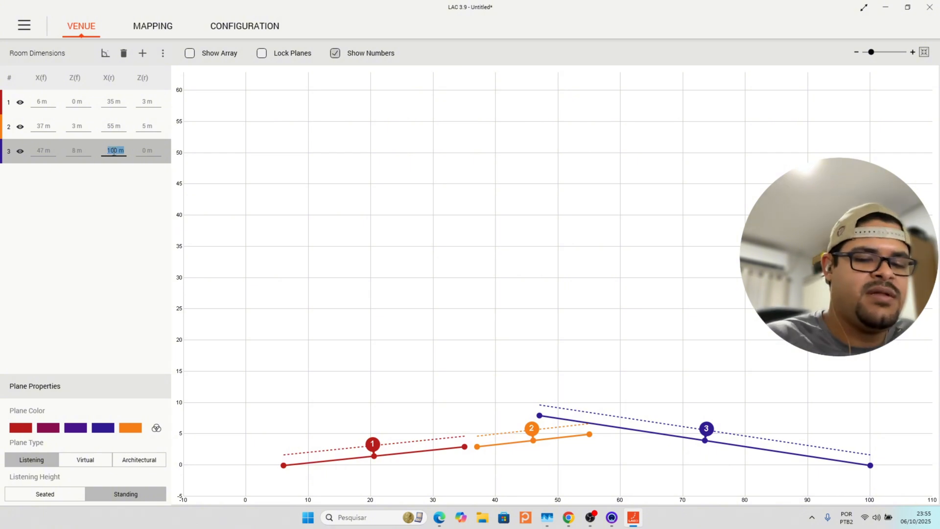
text(57)
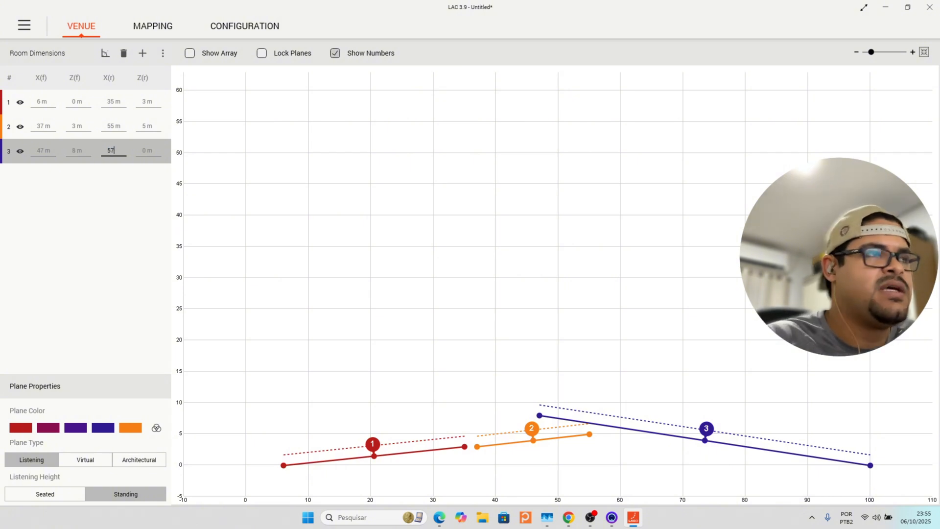
click(148, 150)
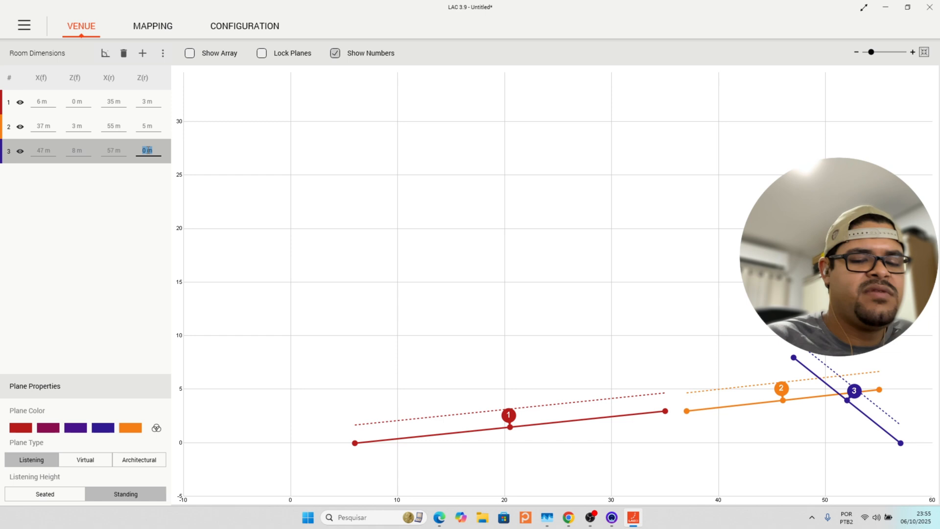
text(1)
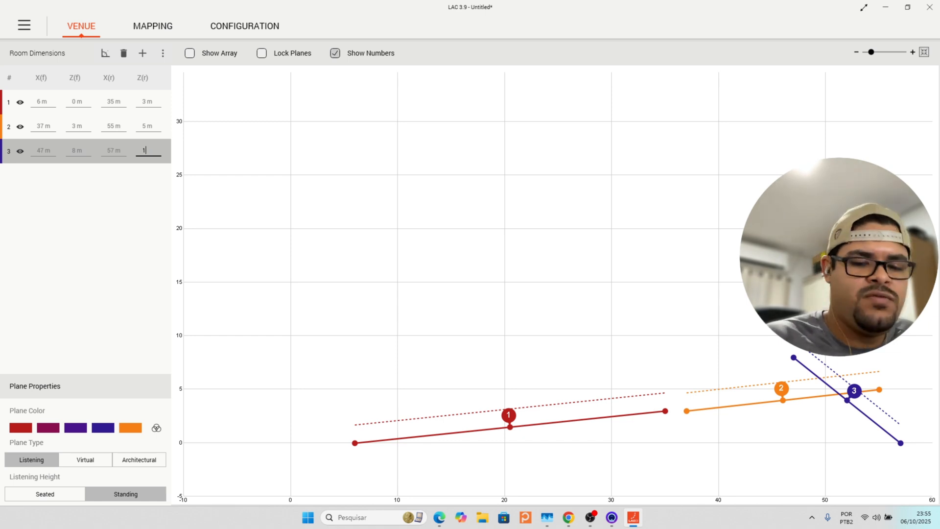
text(.5)
key(Return)
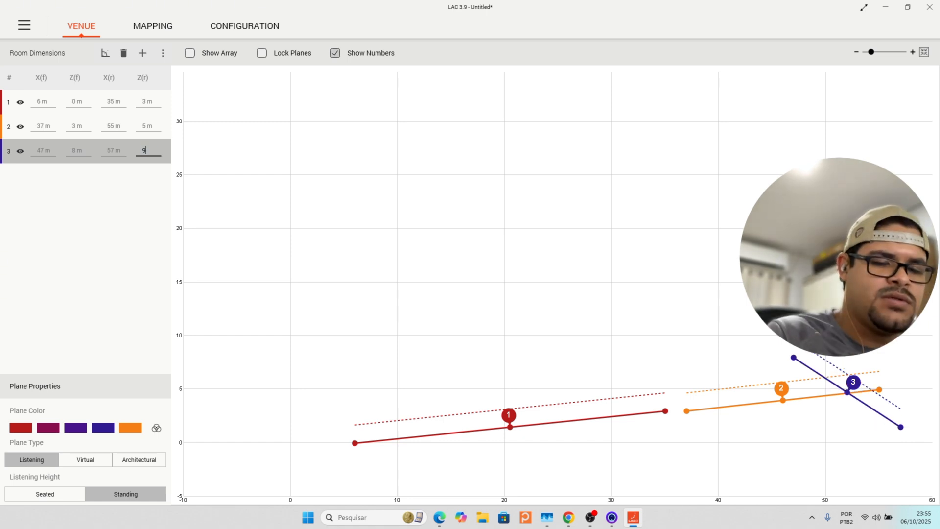
text(9,5)
key(Return)
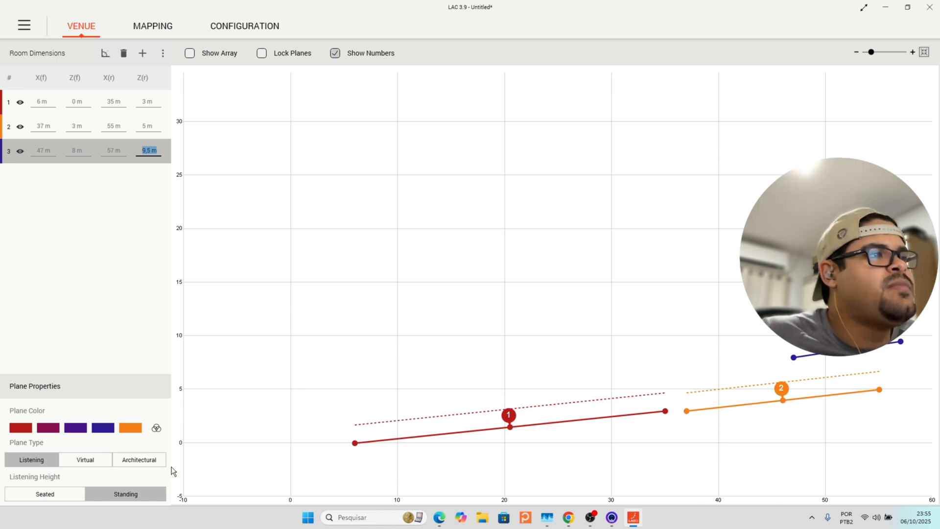
- Change the listening height of all three venue planes to Seated
click(54, 494)
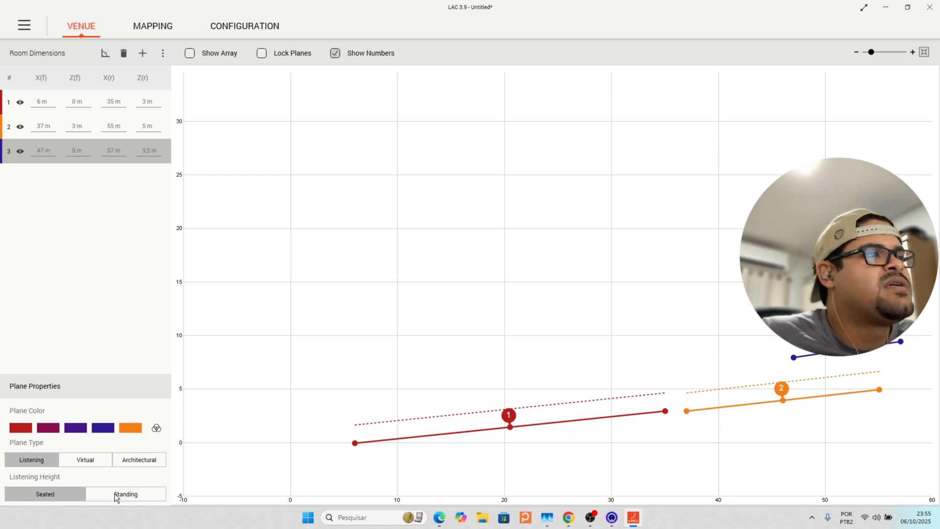
click(116, 495)
click(57, 492)
click(36, 107)
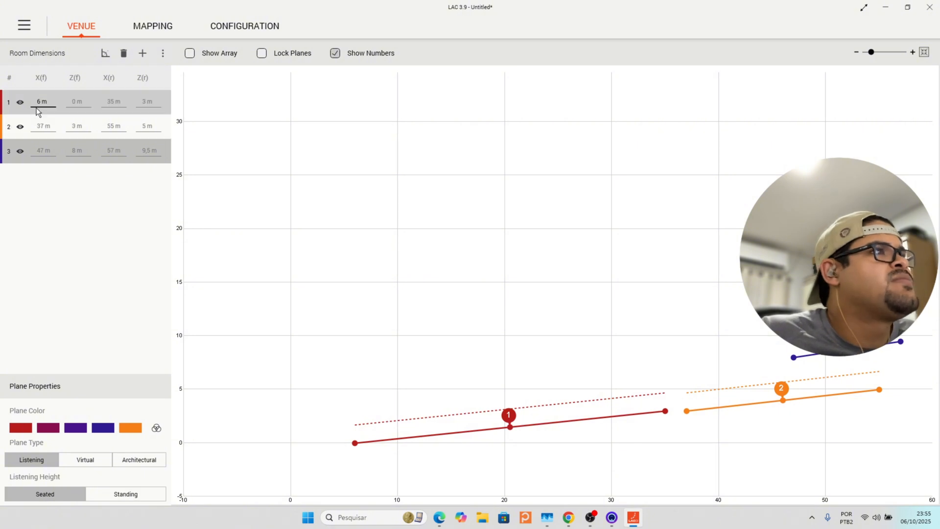
click(63, 499)
double_click(43, 126)
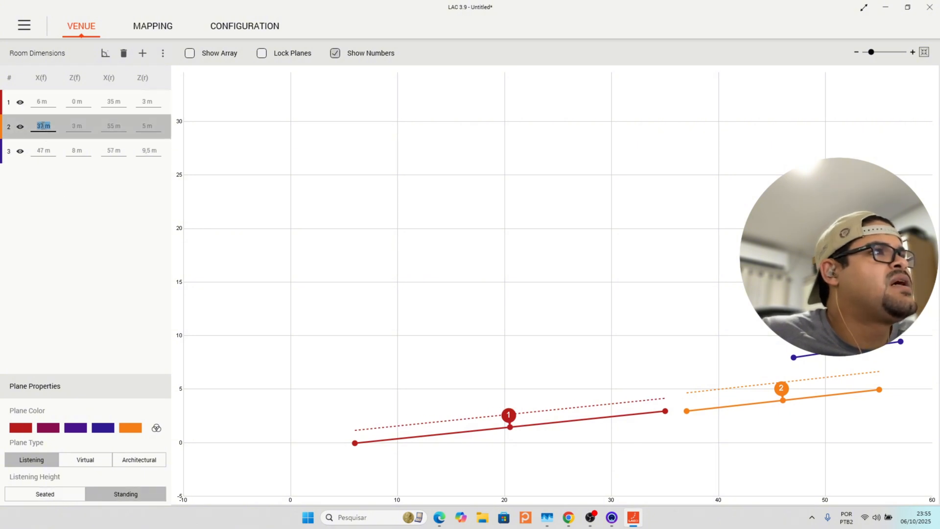
click(45, 495)
click(104, 336)
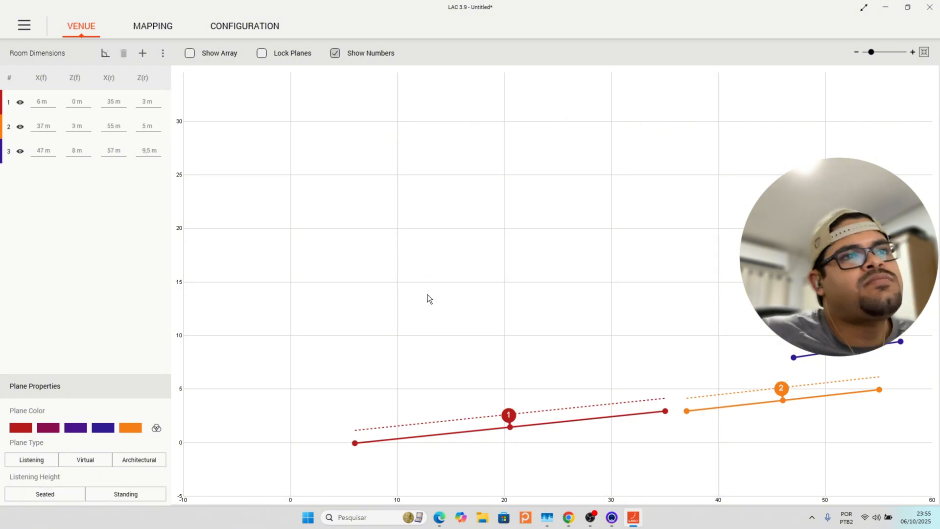
- Auto-calculate the array's frame and cabinet angles for the three-plane venue in the mapping view
click(140, 29)
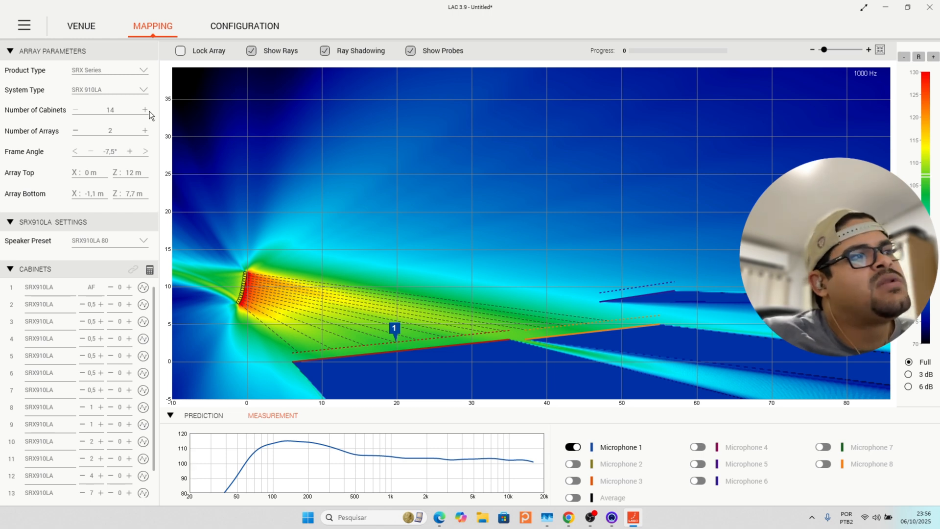
click(150, 271)
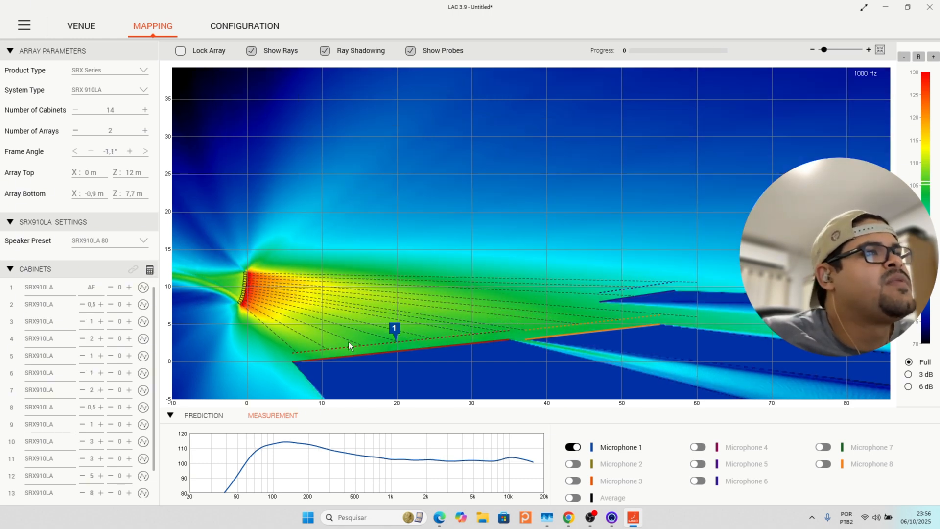
- Set the mapping type to Mapping Off and examine where the cabinet rays land on the listening planes
click(203, 415)
click(308, 441)
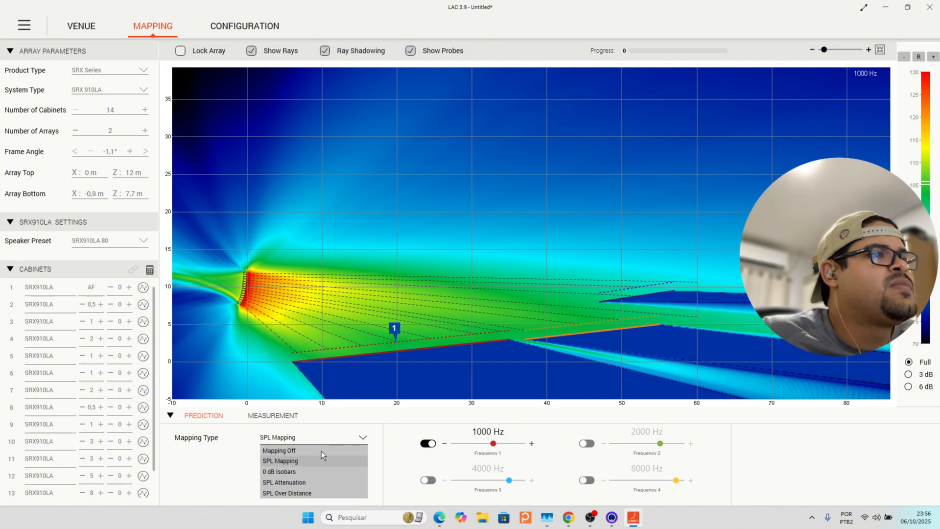
click(320, 449)
scroll(520, 293, up, 4)
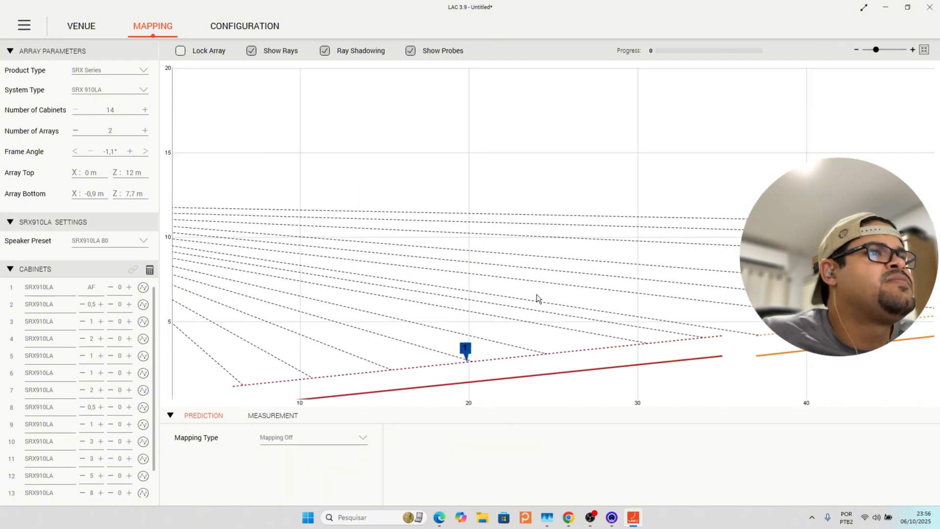
scroll(557, 294, down, 4)
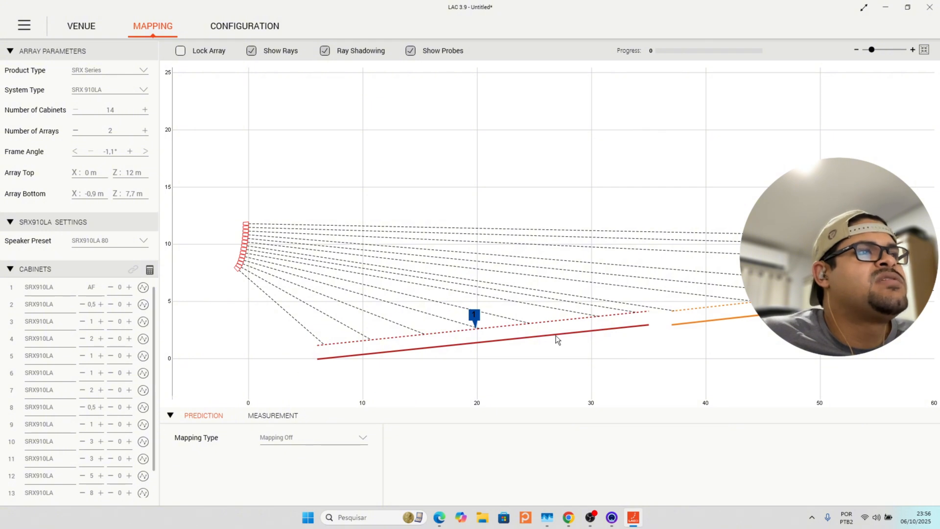
drag(546, 390, 504, 390)
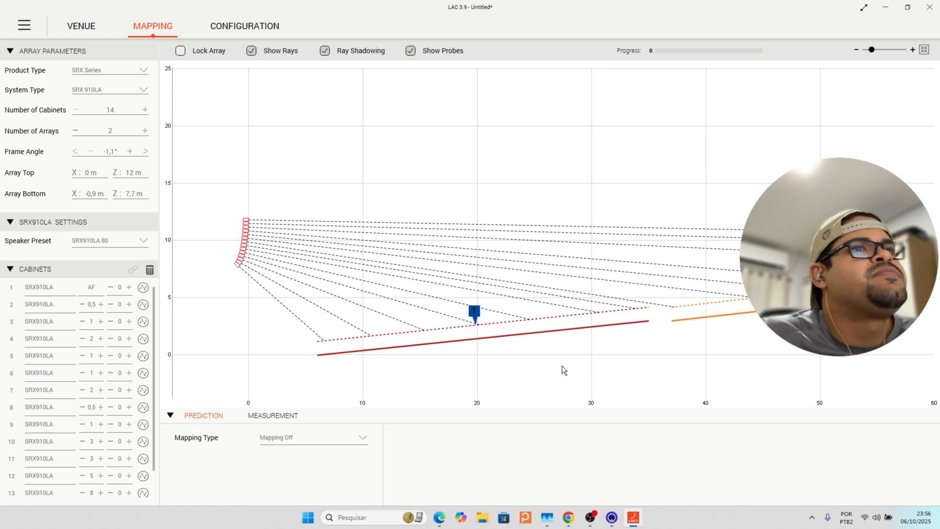
drag(694, 357, 692, 362)
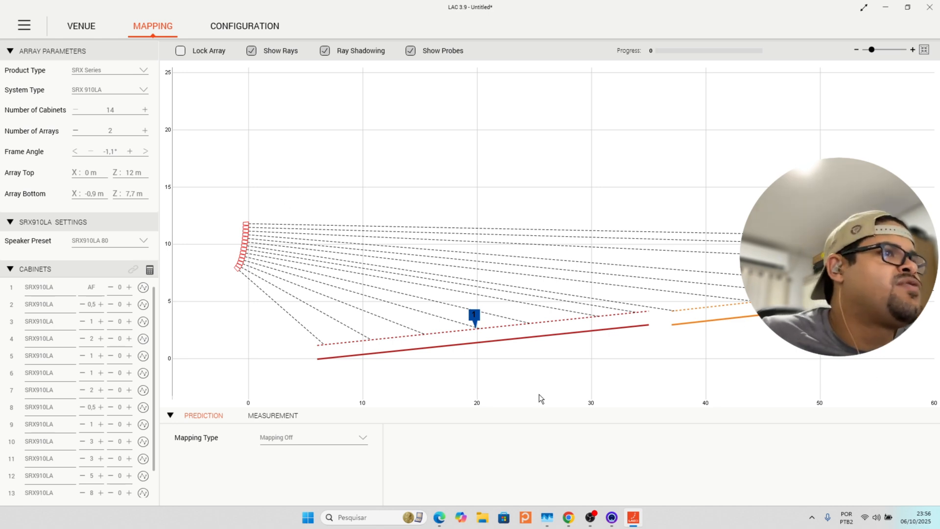
mouse_move(561, 385)
mouse_down()
mouse_move(581, 378)
mouse_move(556, 388)
mouse_up()
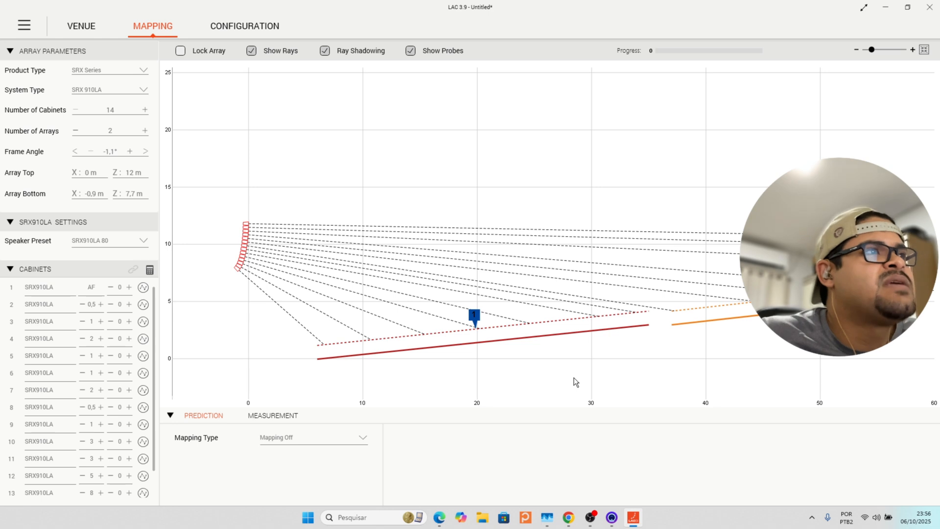
drag(635, 402, 575, 396)
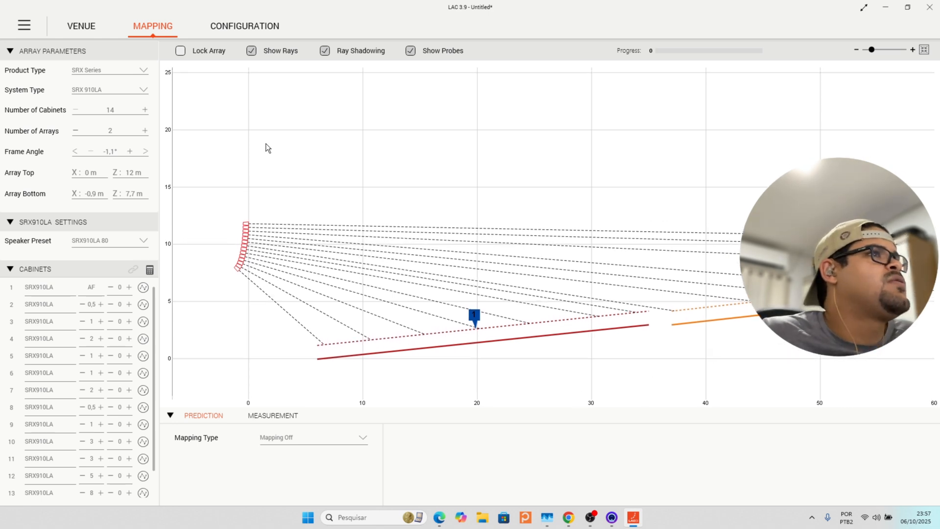